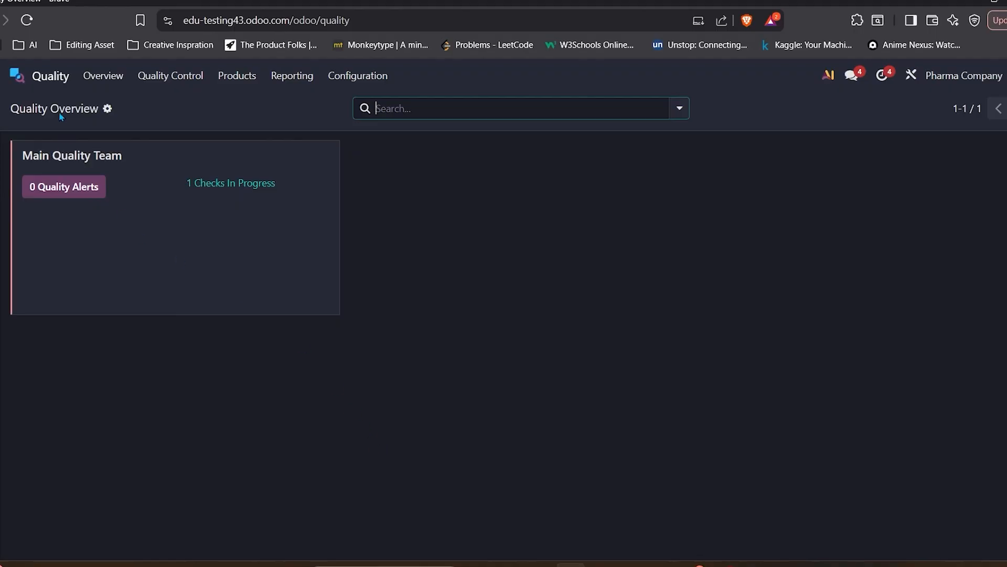
Return to the app overview and open the Inventory app
left_click(16, 75)
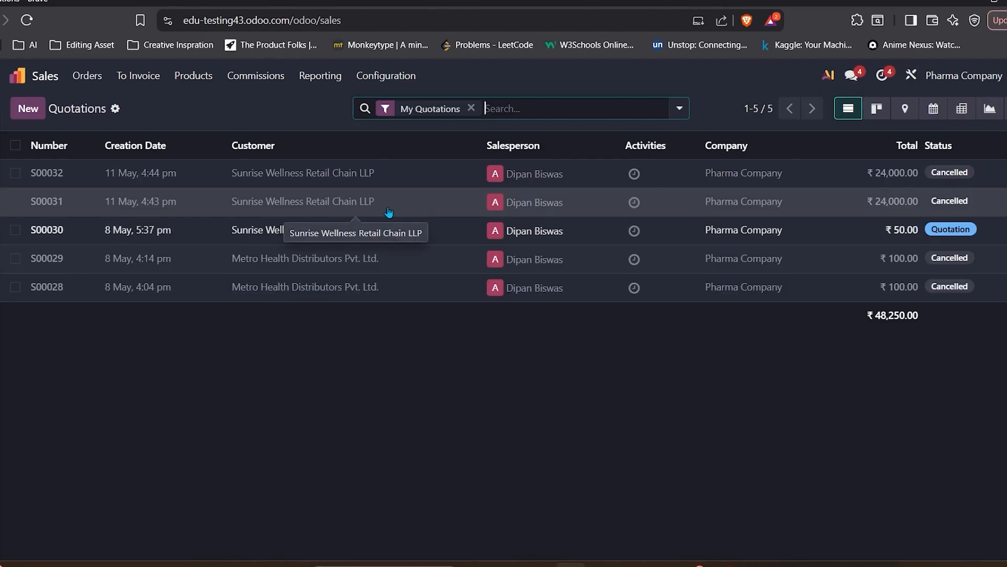
left_click(17, 76)
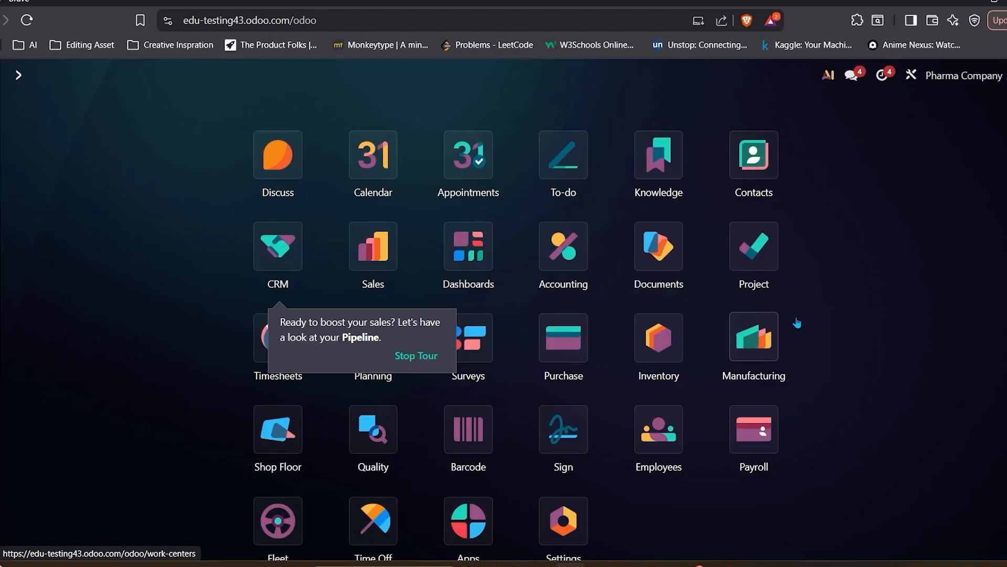
left_click(659, 338)
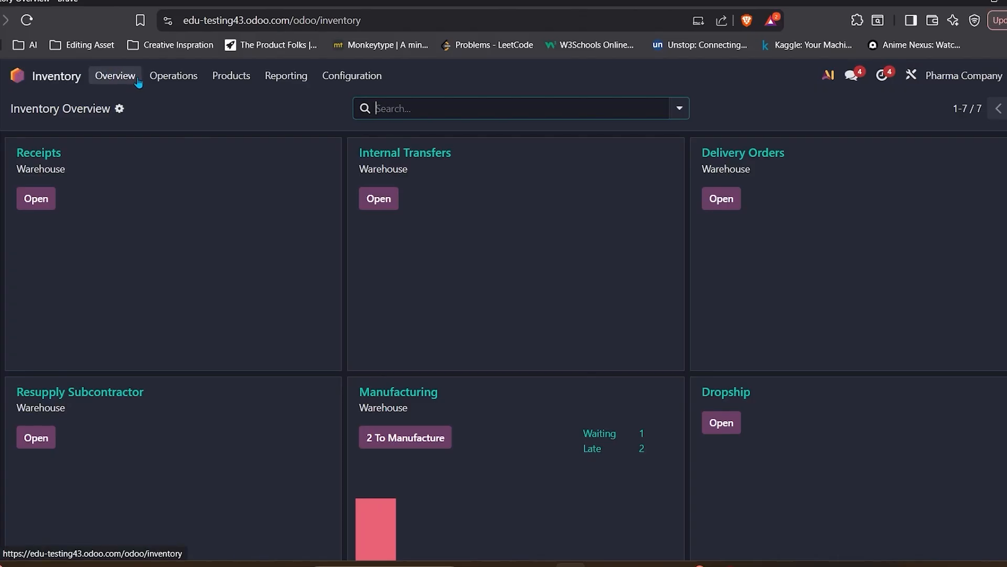
left_click(177, 76)
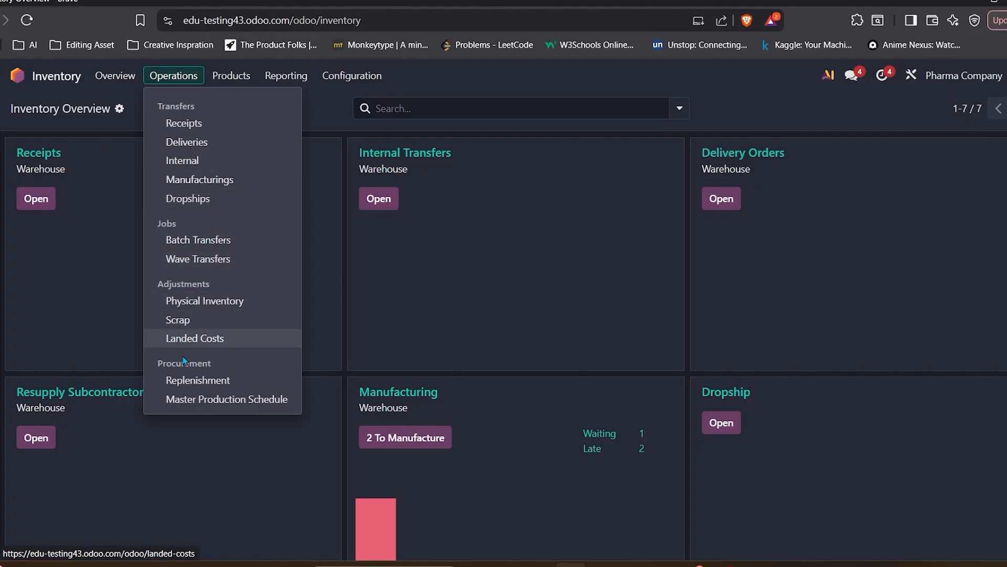
left_click(239, 78)
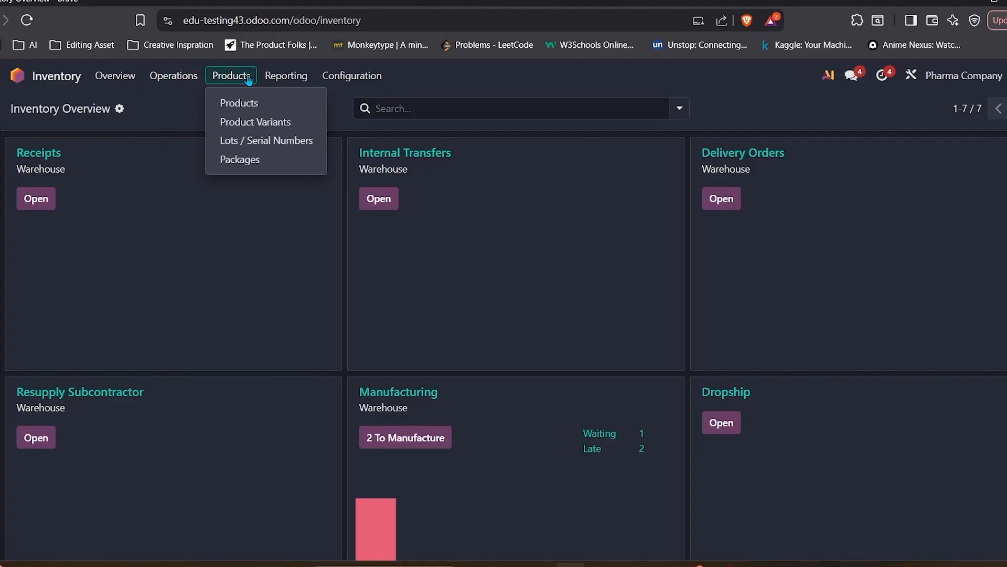
left_click(284, 79)
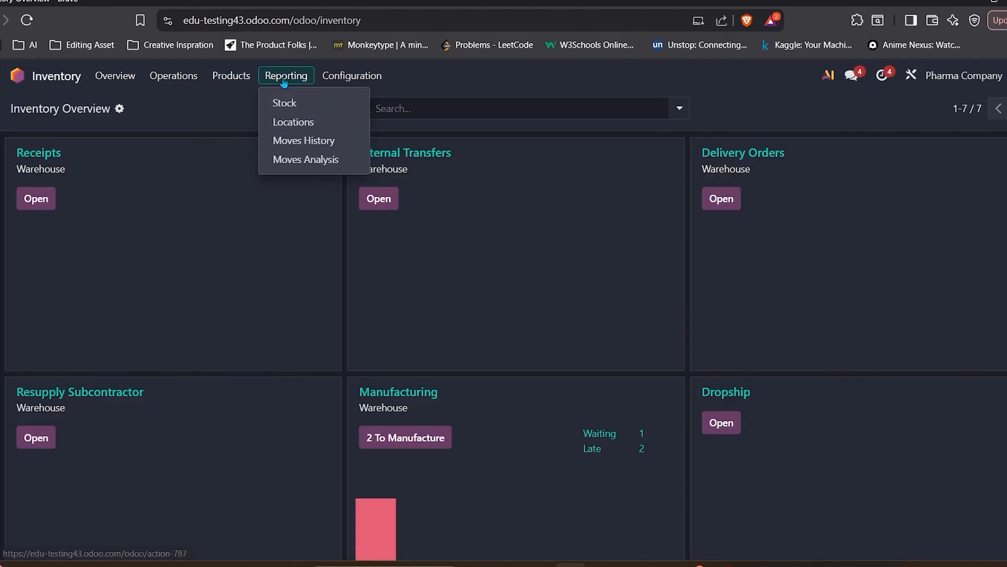
left_click(350, 79)
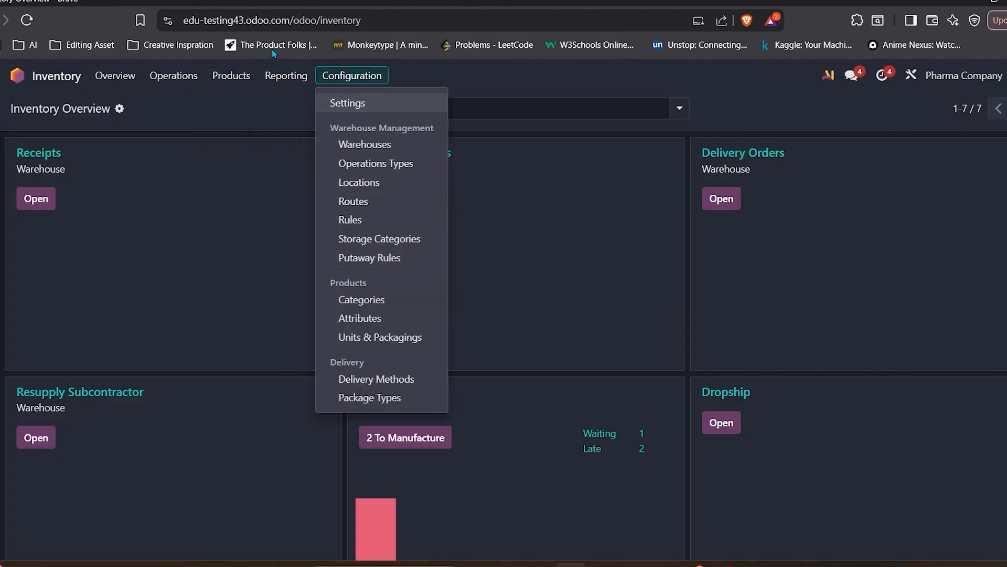
Open the Inventory app's list of products
left_click(232, 77)
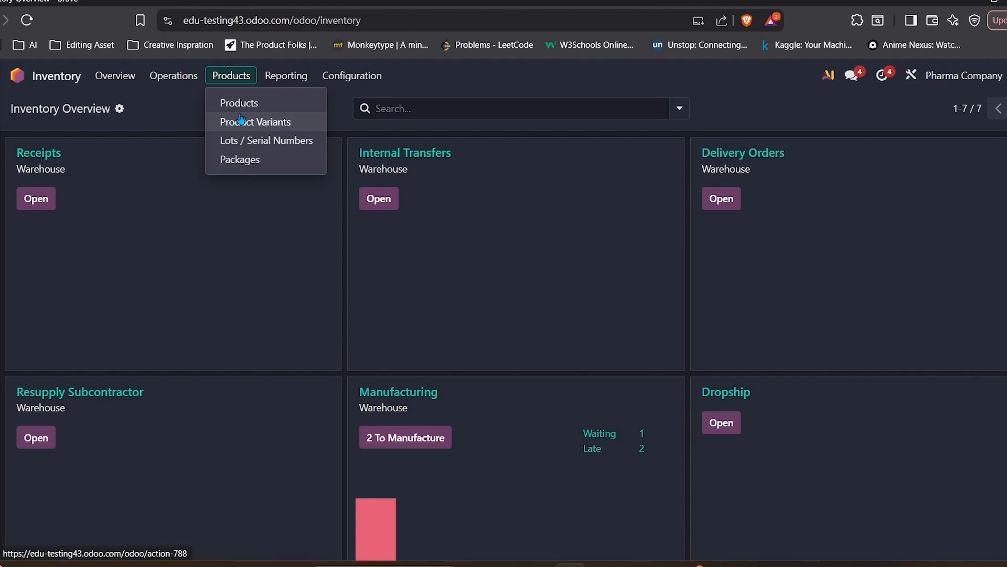
left_click(237, 104)
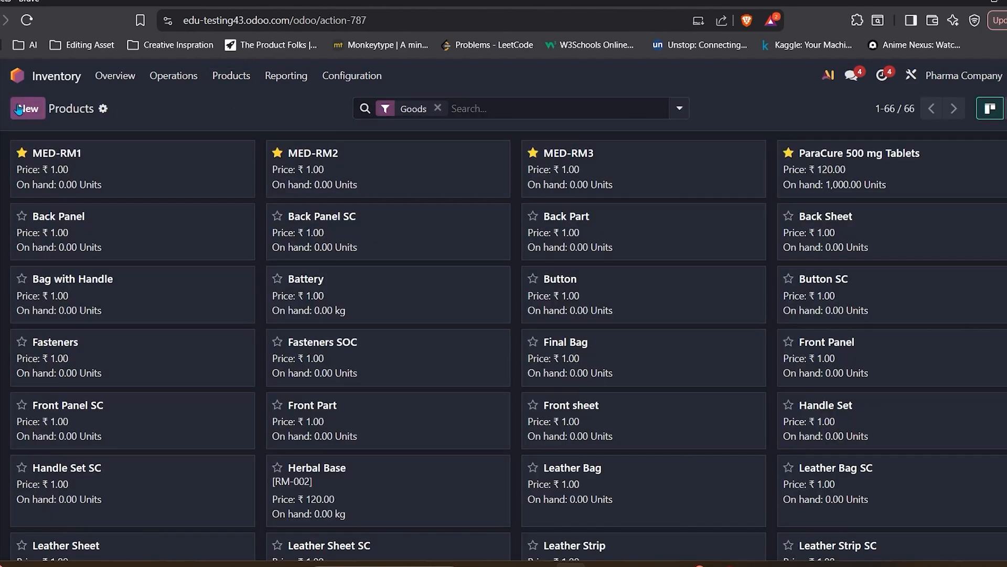
Start a new product record and name it "Paracure 500 mg Tablet"
left_click(20, 109)
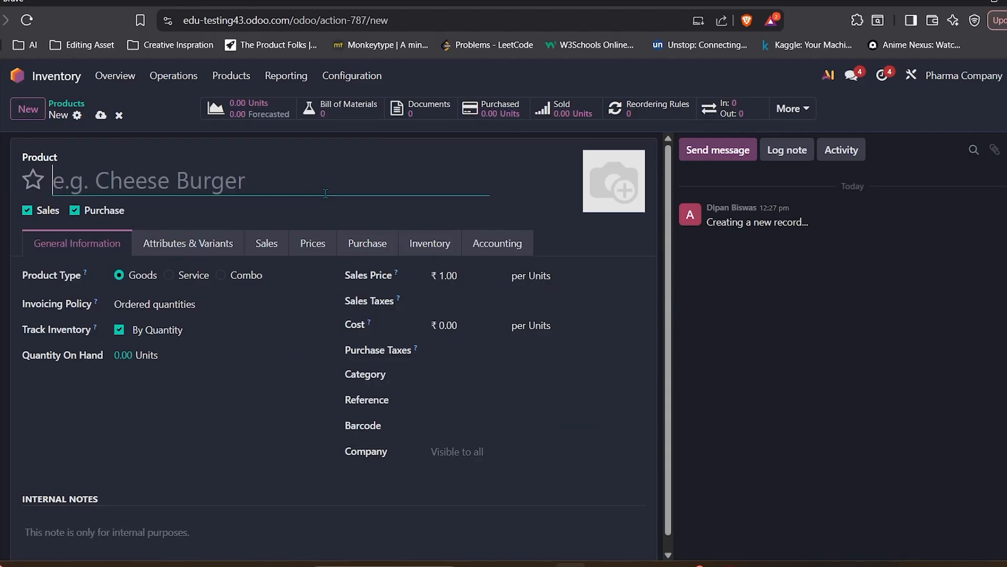
type("Paracure 500 ")
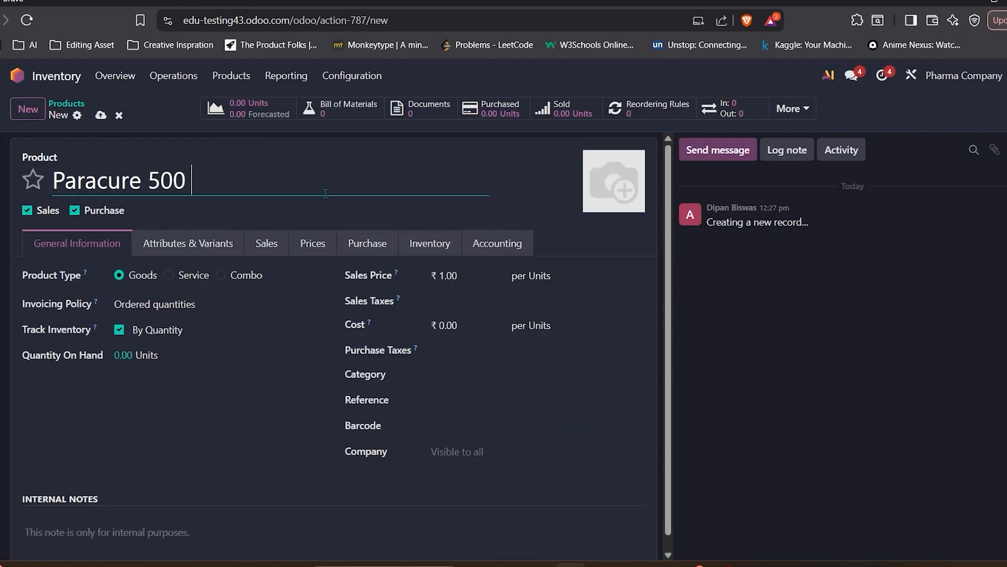
type("mg Tablet")
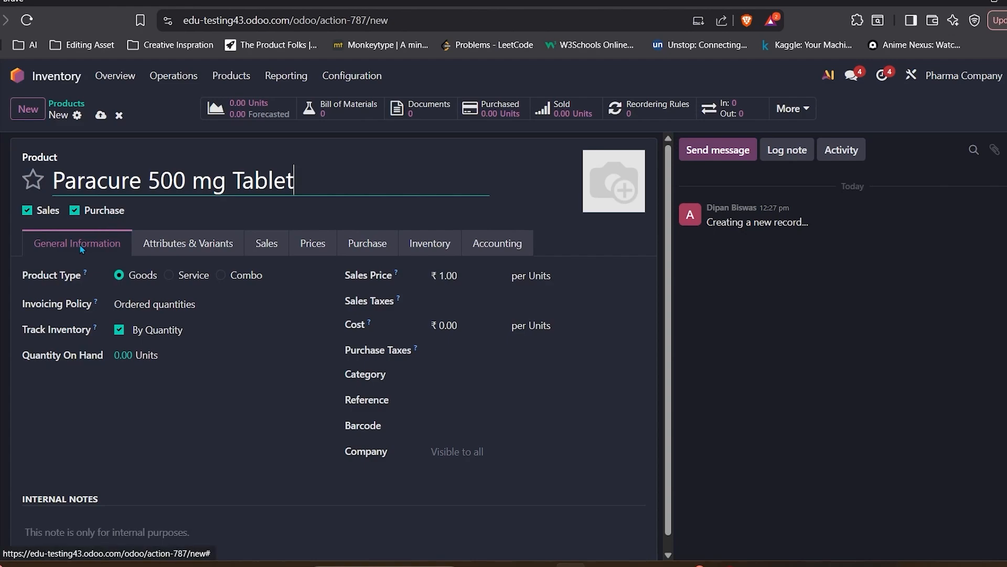
left_click(75, 212)
left_click(26, 210)
left_click(75, 211)
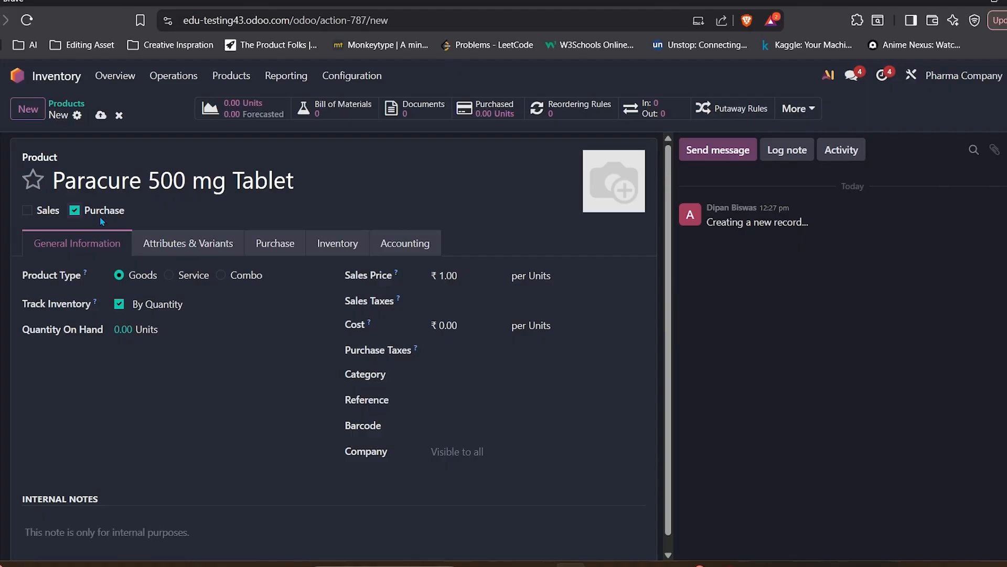
left_click(42, 215)
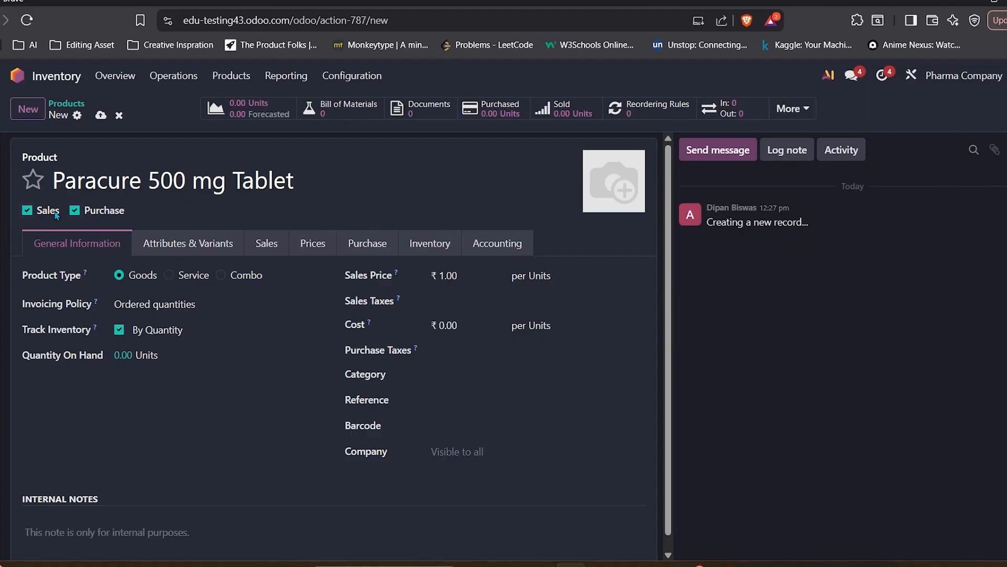
left_click(74, 211)
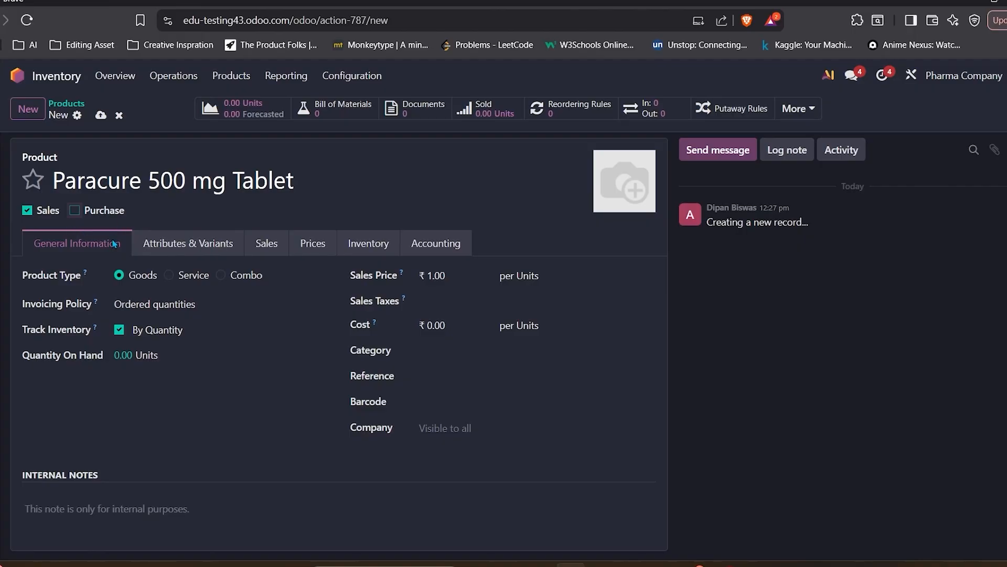
left_click(75, 210)
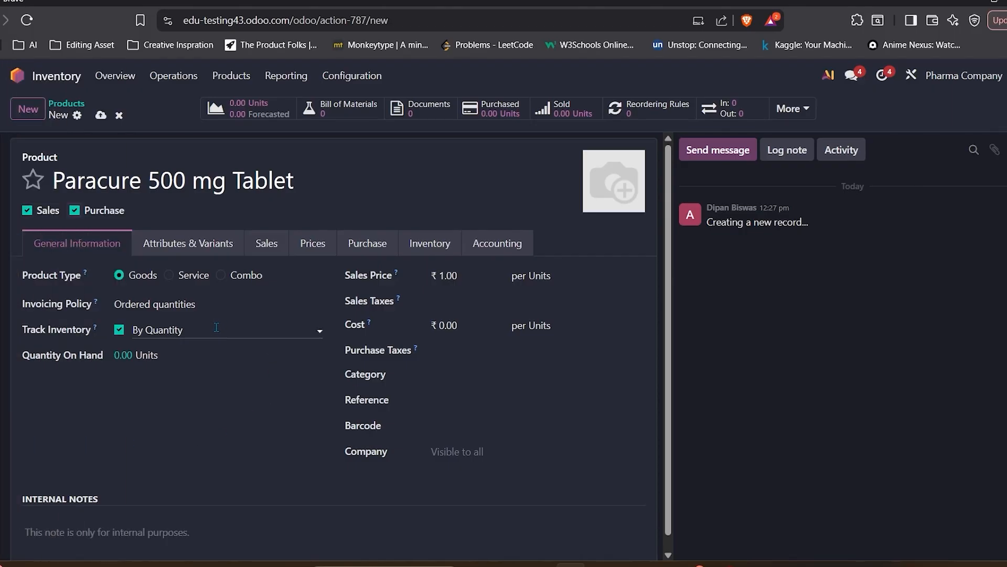
Set the new product's inventory tracking to By Lots
left_click(120, 329)
left_click(119, 330)
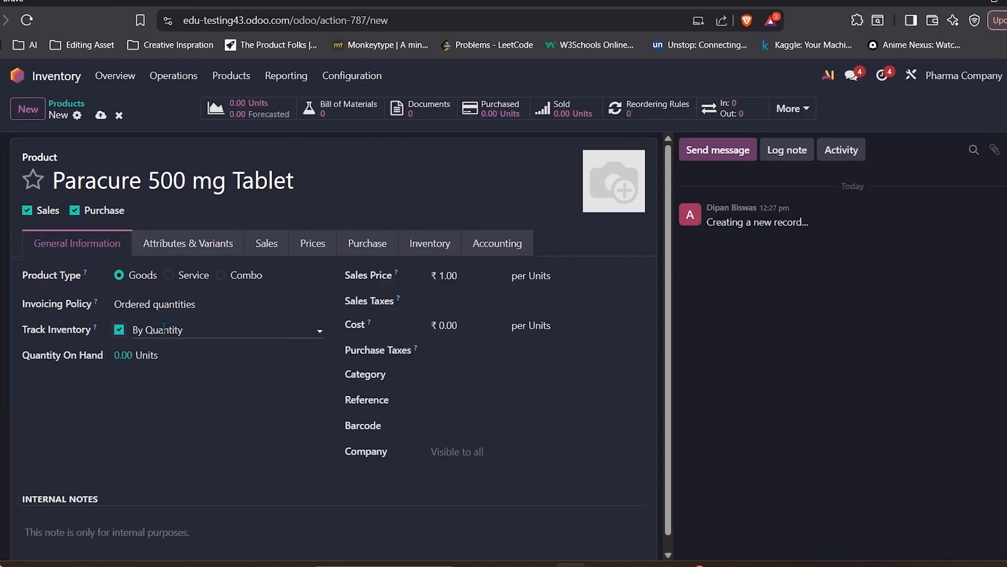
left_click(222, 332)
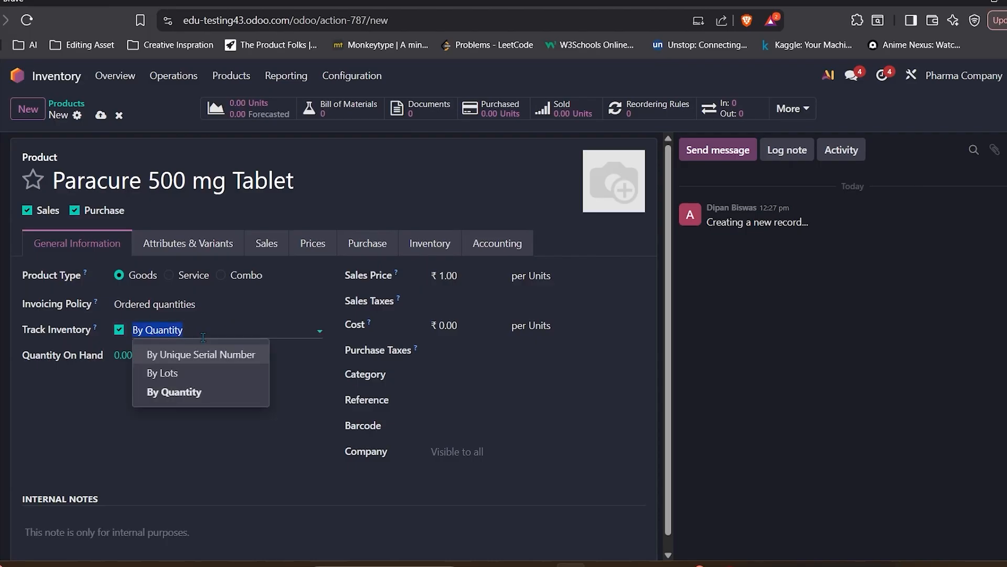
left_click(207, 372)
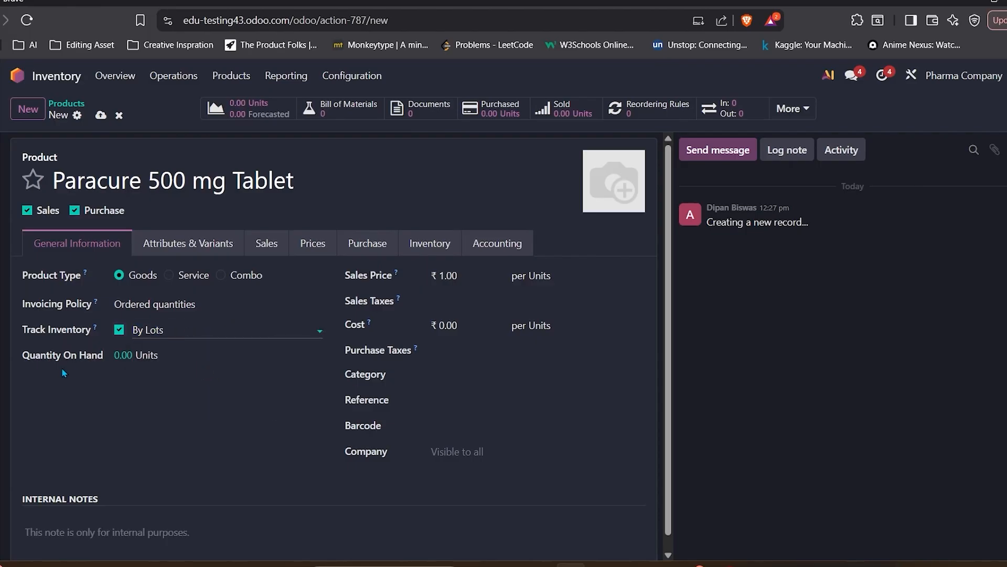
Set the new product's sales price to ₹85 and its cost to ₹120 per unit
left_click(464, 273)
type("85")
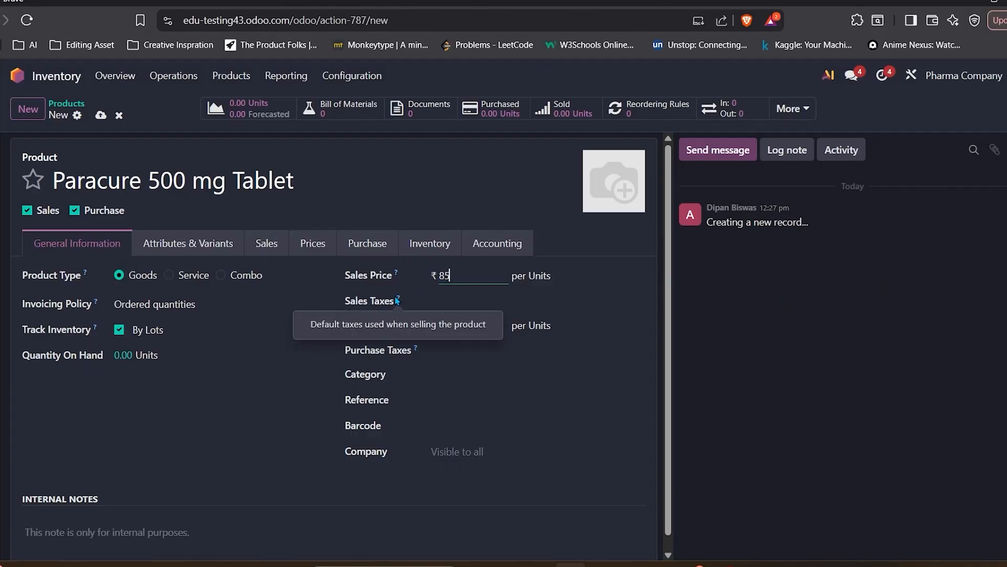
left_click(459, 326)
type("120")
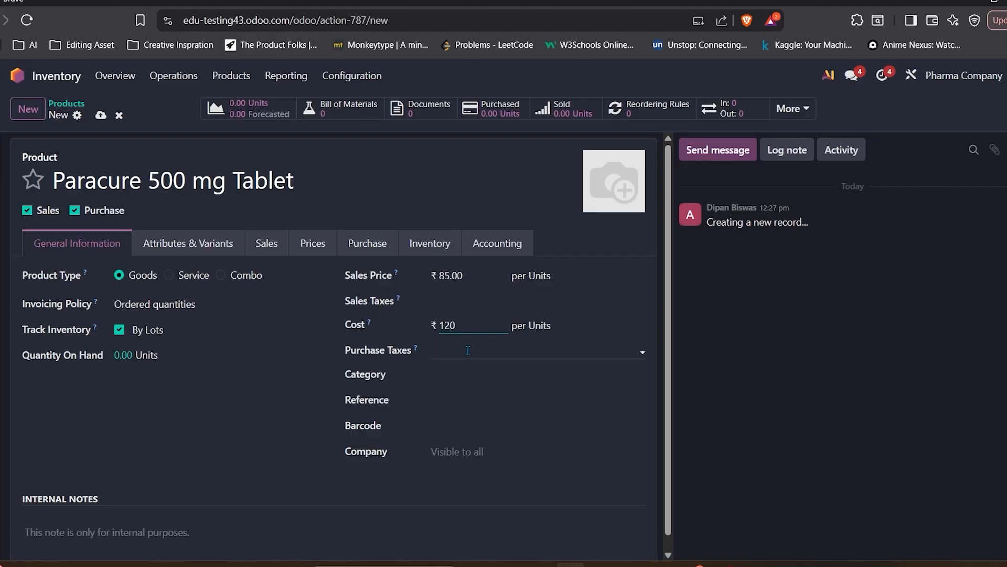
Assign the Deliveries category to the new product, and discard the unsaved record
left_click(468, 351)
left_click(467, 351)
left_click(460, 372)
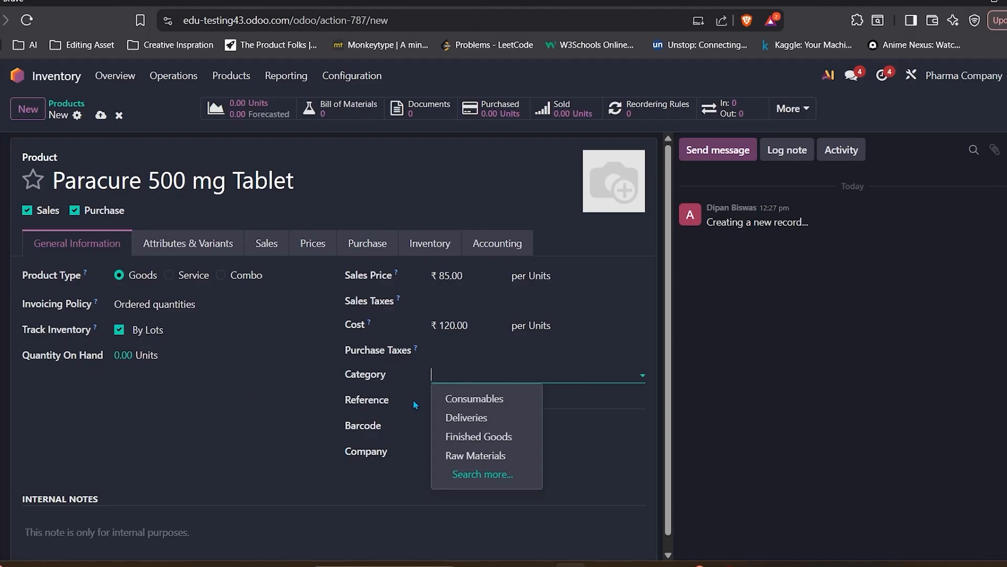
left_click(466, 417)
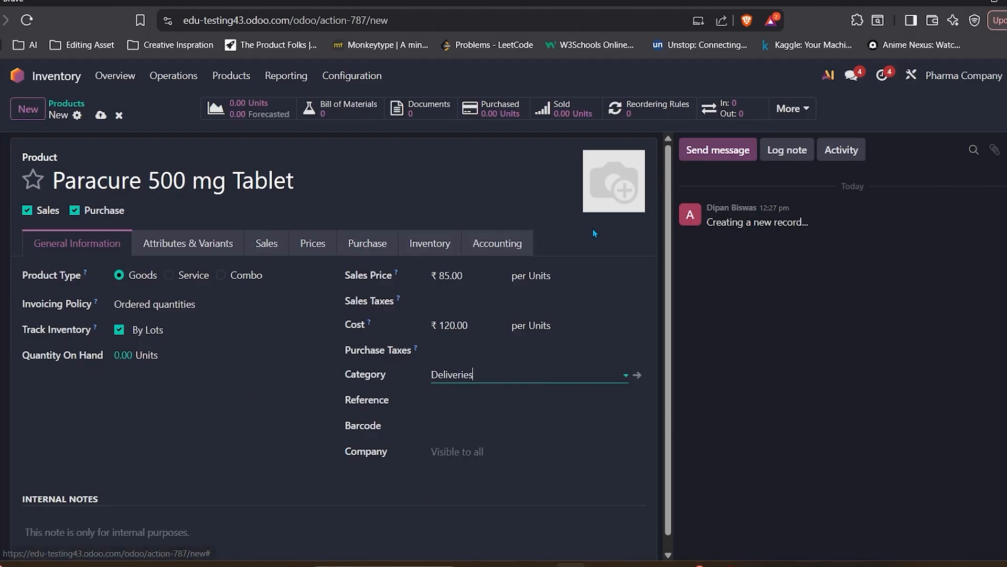
left_click(119, 115)
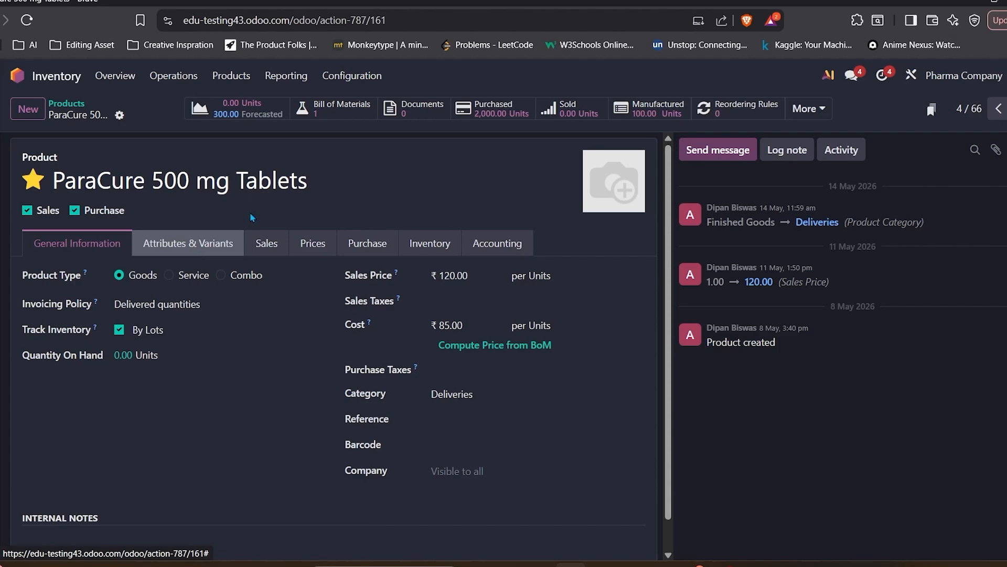
Examine the routes, lot traceability and expiration date settings in the inventory details of the existing ParaCure 500 mg Tablets product
left_click(436, 249)
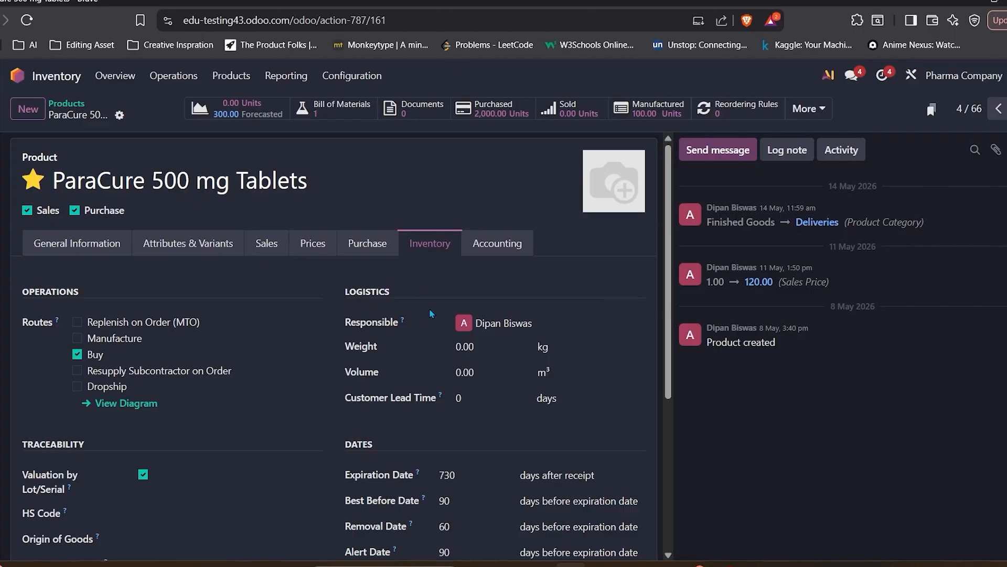
scroll(575, 360, "down", 3)
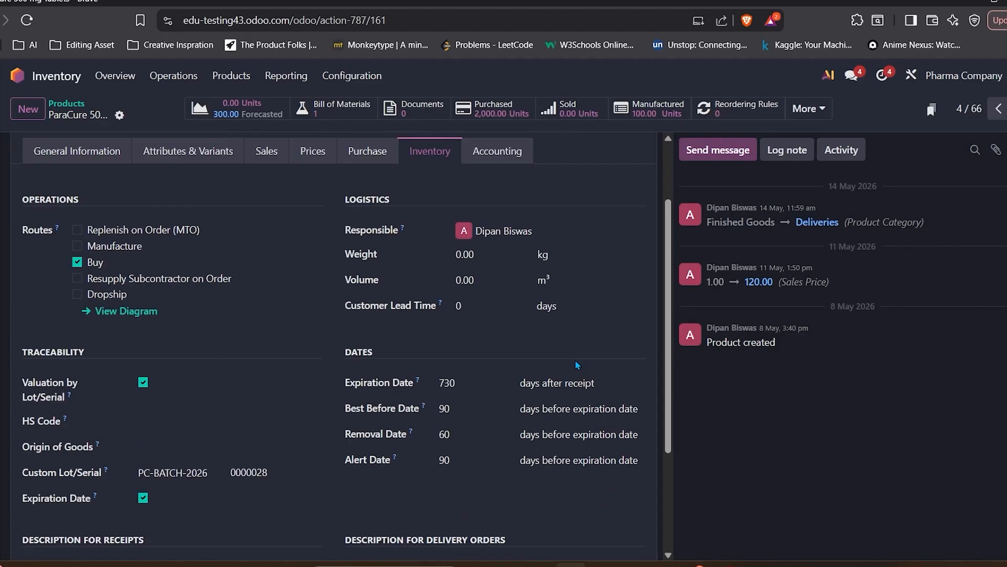
double_click(405, 300)
left_click(58, 311)
double_click(53, 304)
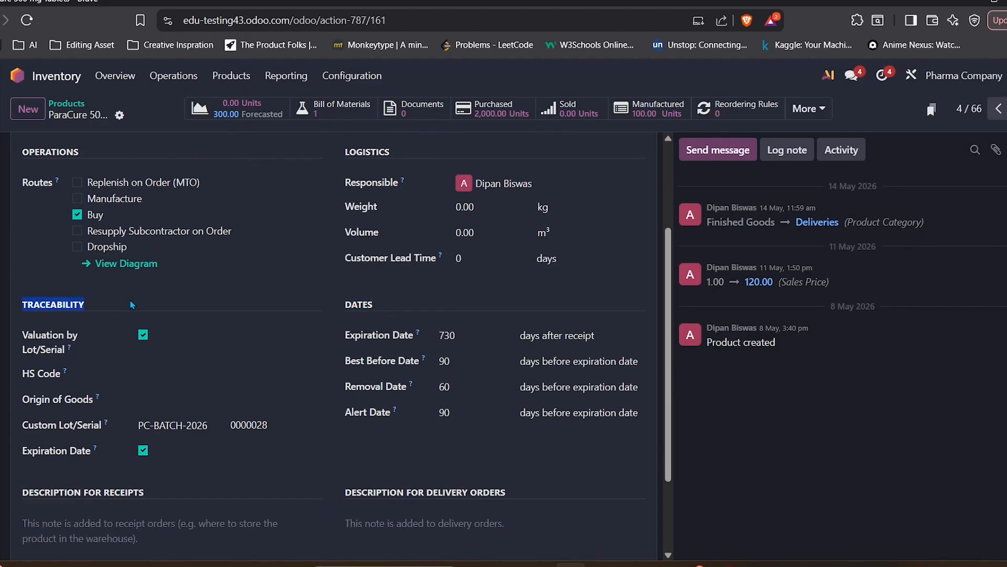
left_click(150, 320)
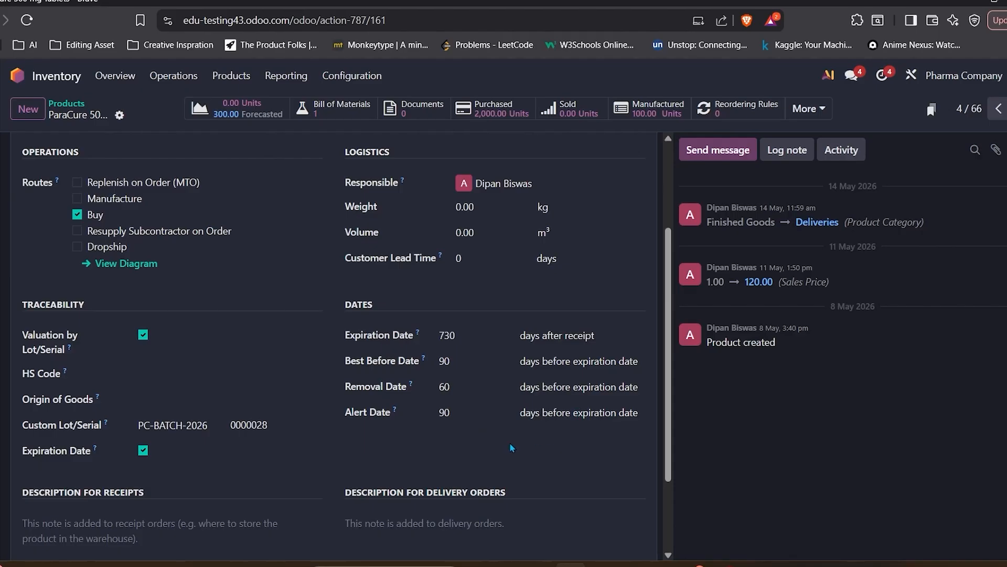
scroll(512, 447, "up", 3)
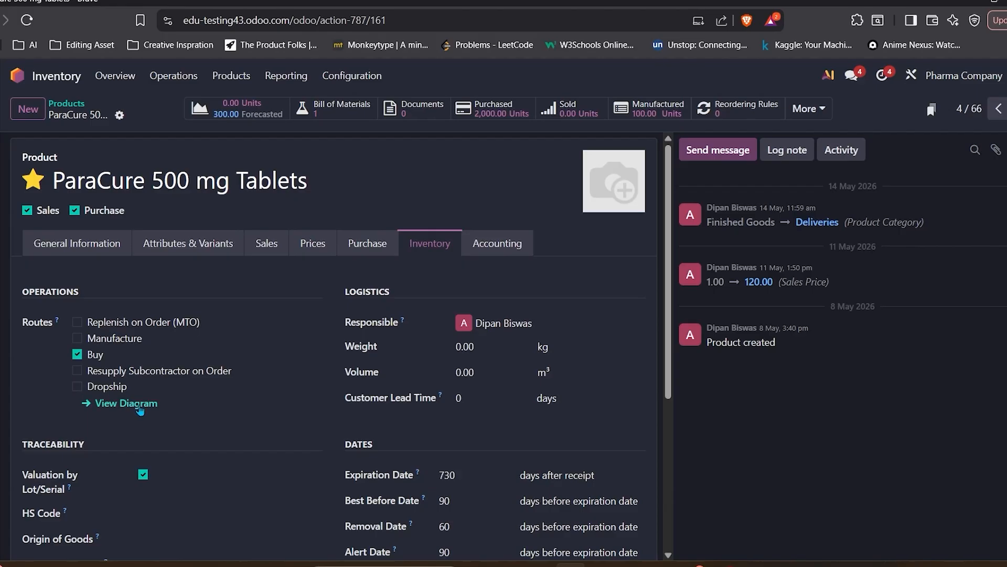
scroll(124, 427, "down", 3)
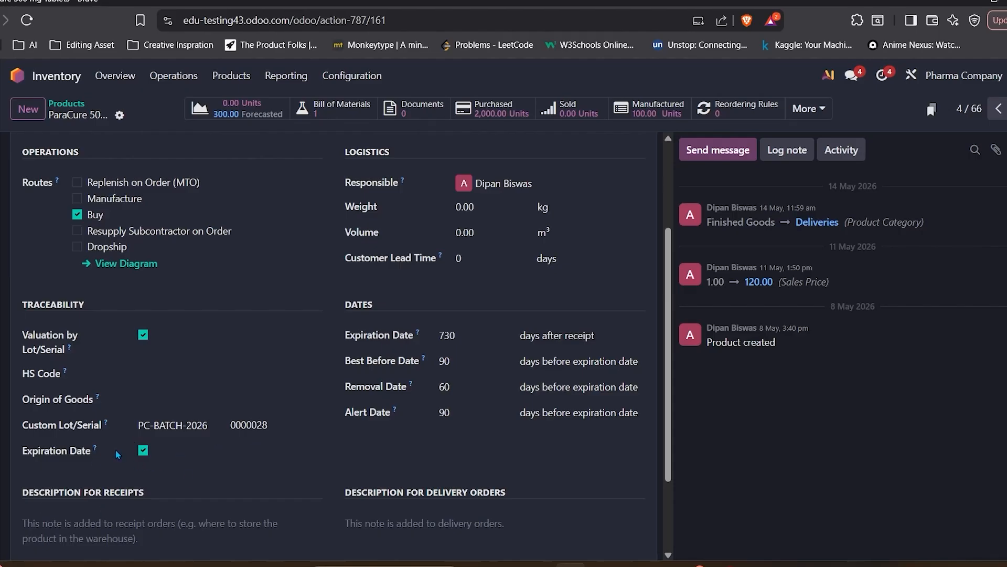
double_click(142, 451)
scroll(352, 341, "up", 3)
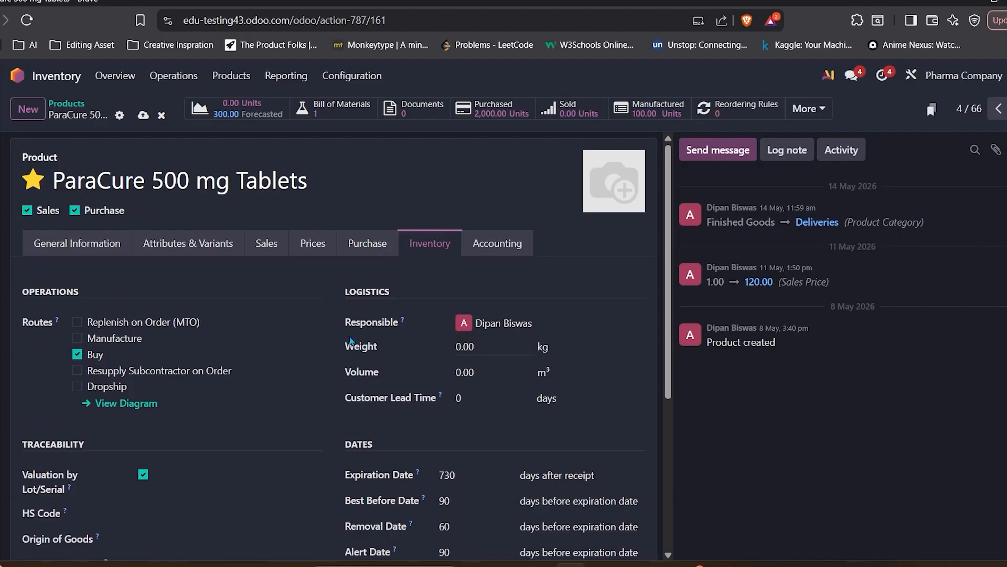
Set the quantity to 1 on the Metro Health Distributors Pvt. Ltd. vendor line in the product's purchase details
left_click(361, 244)
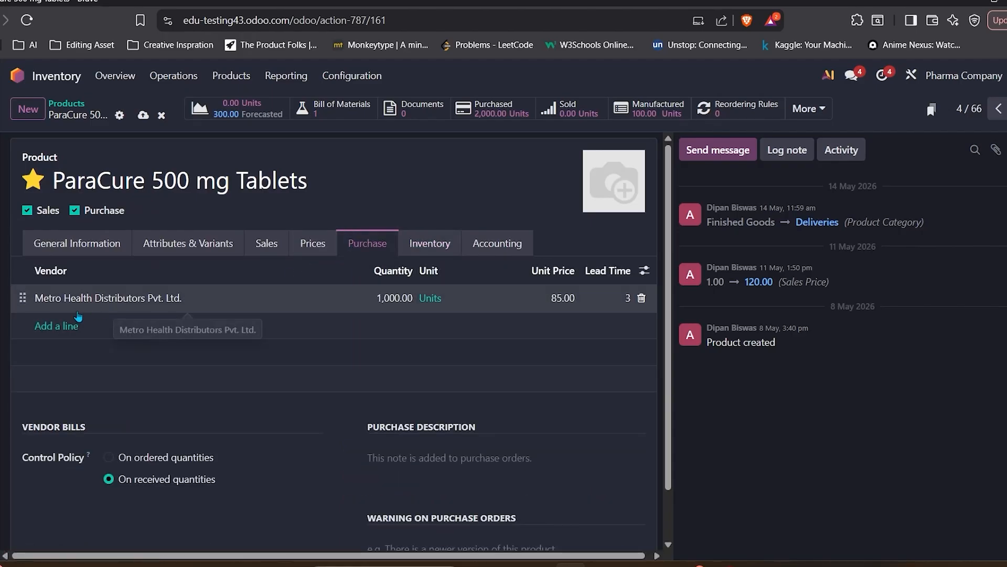
left_click(139, 300)
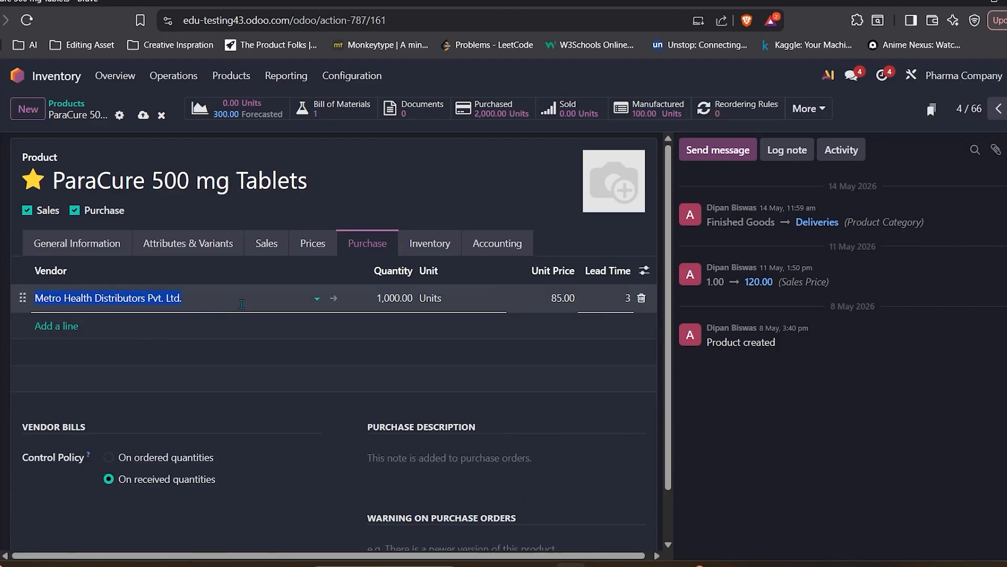
left_click(403, 307)
left_click(383, 344)
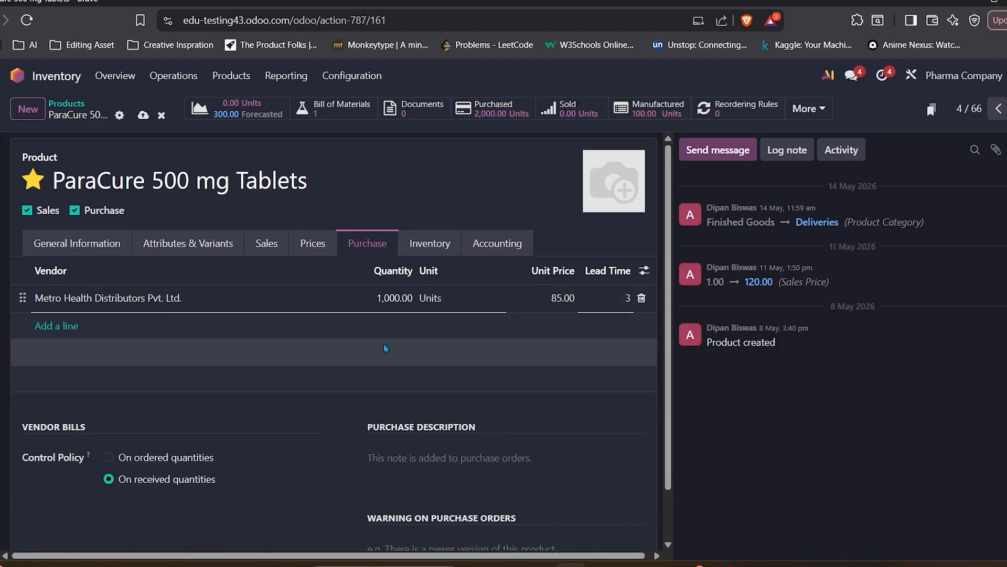
left_click(384, 300)
type("1")
key("Return")
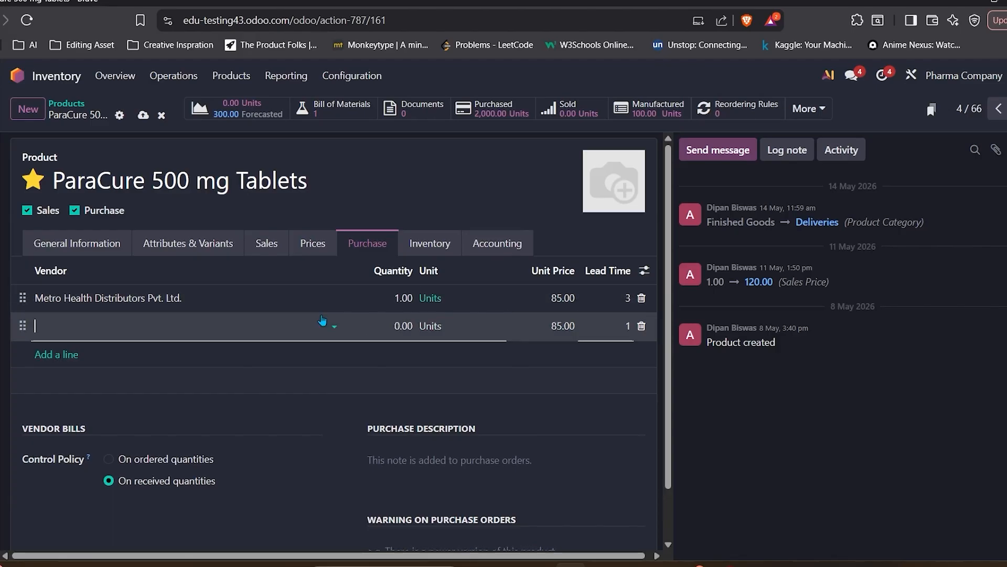
Remove the empty second vendor line from the ParaCure 500 mg Tablets purchase details and return to the product list
left_click(442, 344)
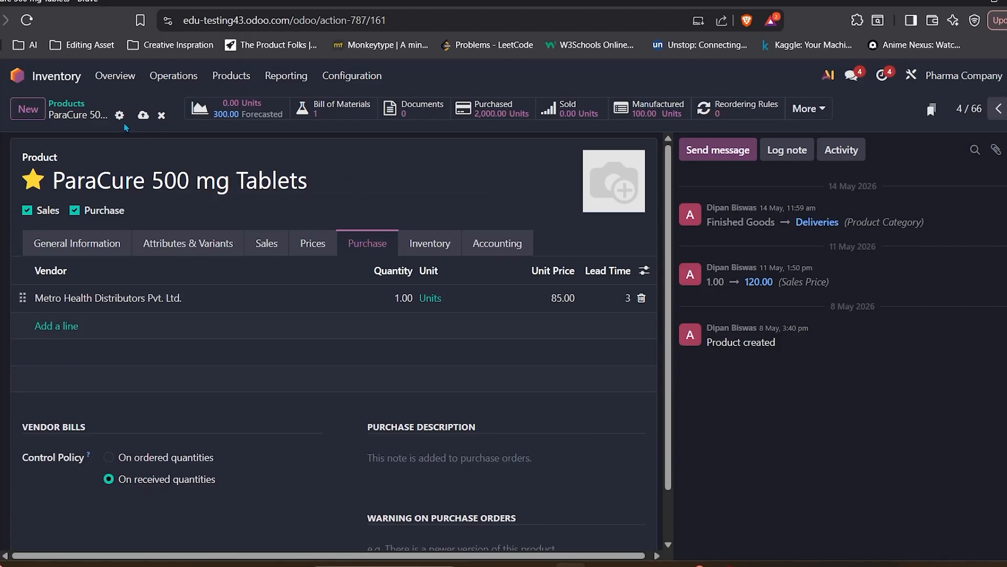
left_click(66, 104)
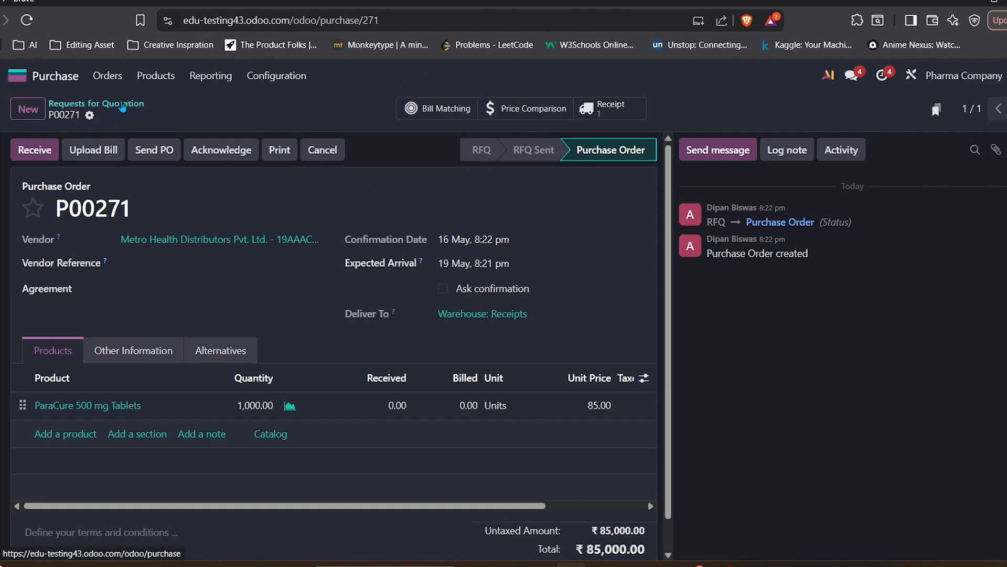
Switch to Inventory and inspect the warehouse receipts and the incoming batch transfer from Metro Health Distributors Pvt. Ltd
left_click(74, 101)
left_click(17, 76)
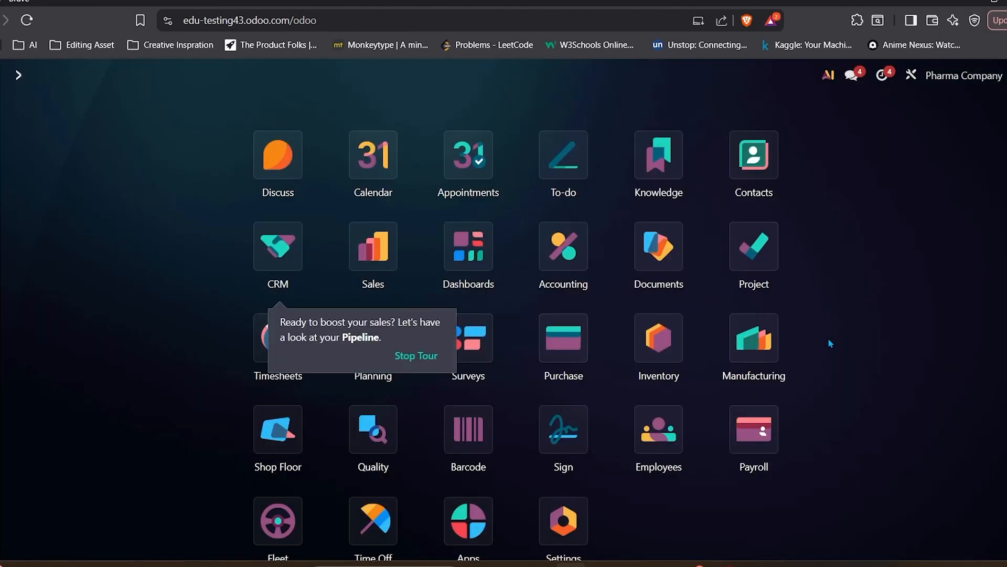
left_click(662, 349)
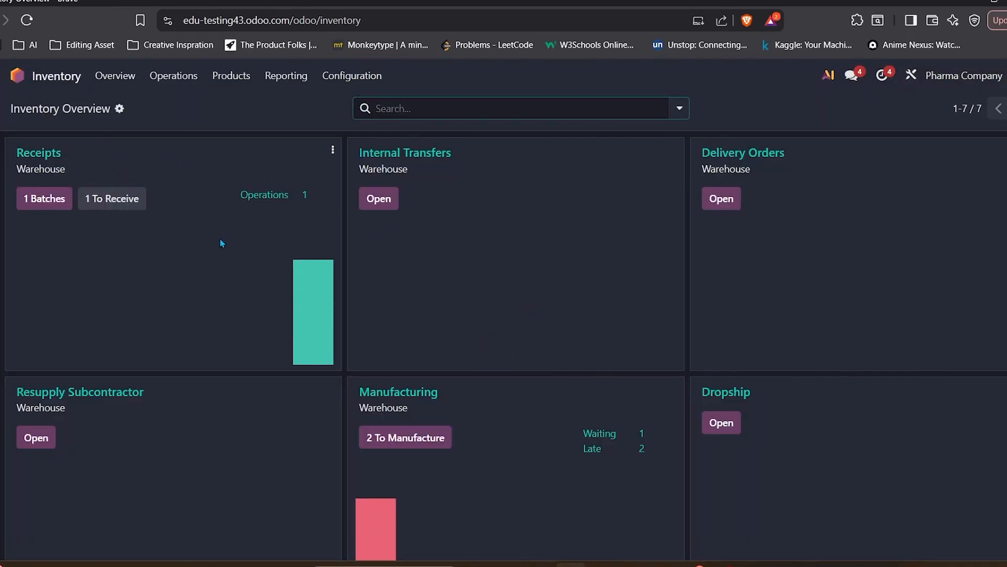
left_click(275, 201)
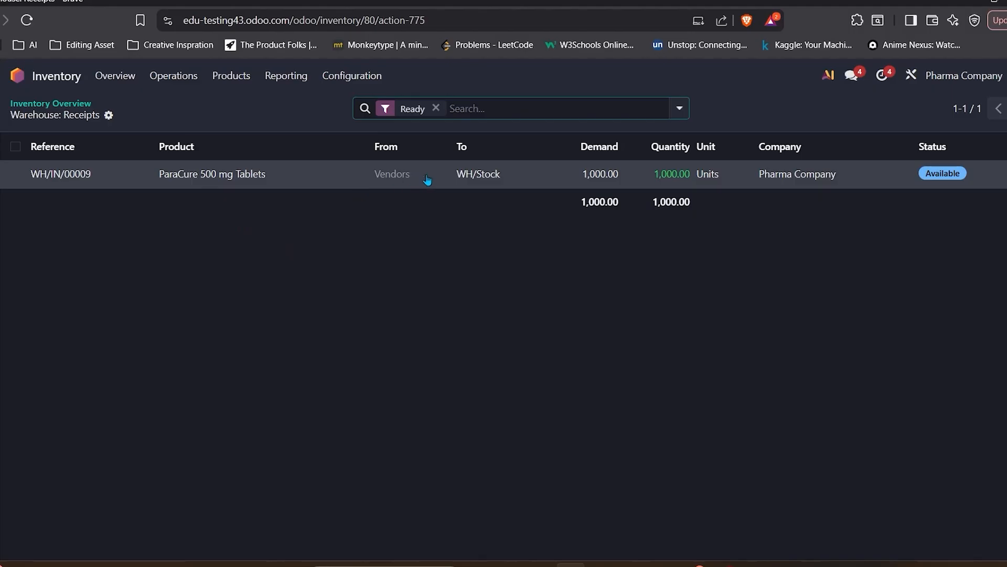
left_click(297, 183)
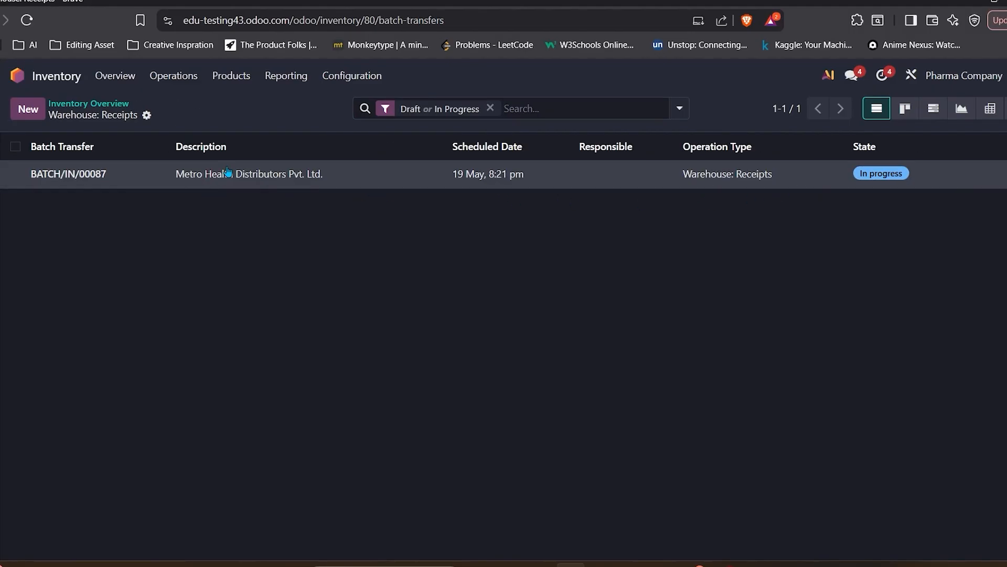
left_click(225, 173)
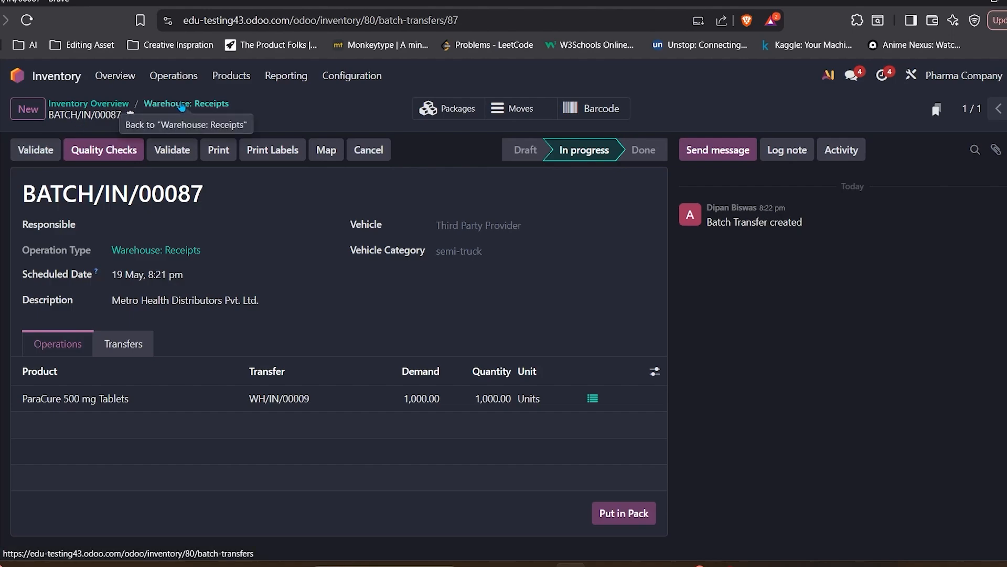
In Quality, mark the Main Quality Team's in-progress check Incoming Inspection – ParaCure 500 mg as passed
left_click(56, 85)
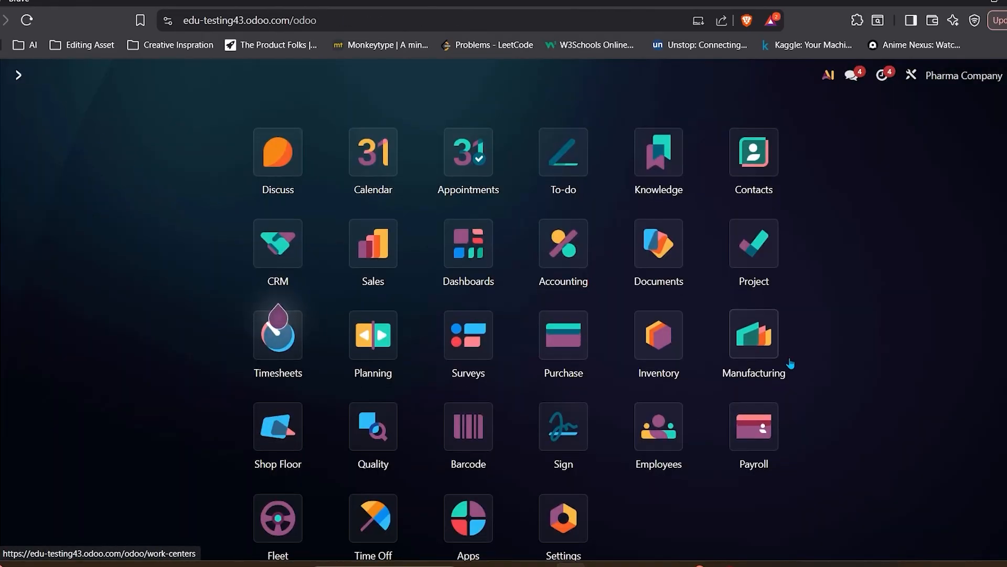
left_click(365, 405)
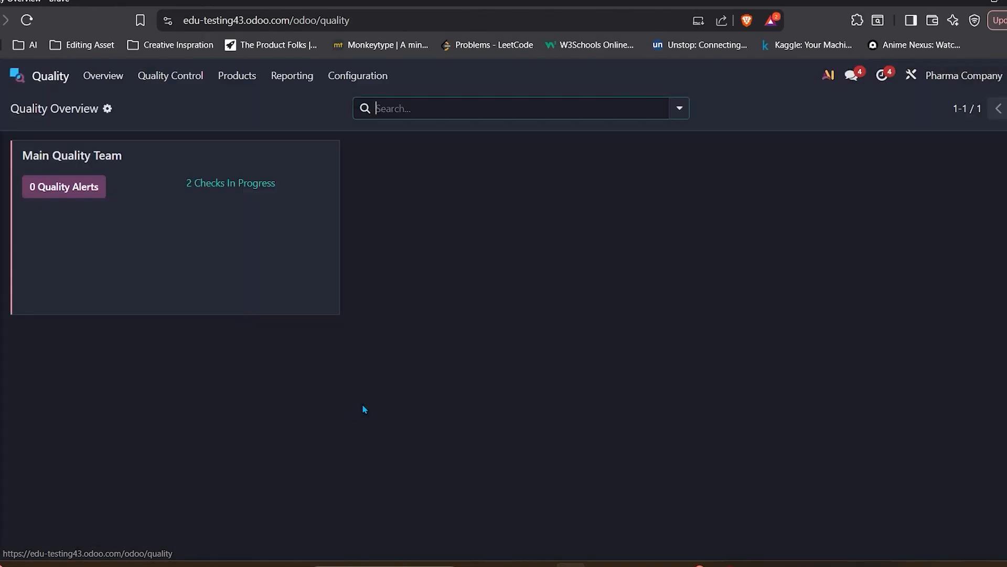
left_click(229, 185)
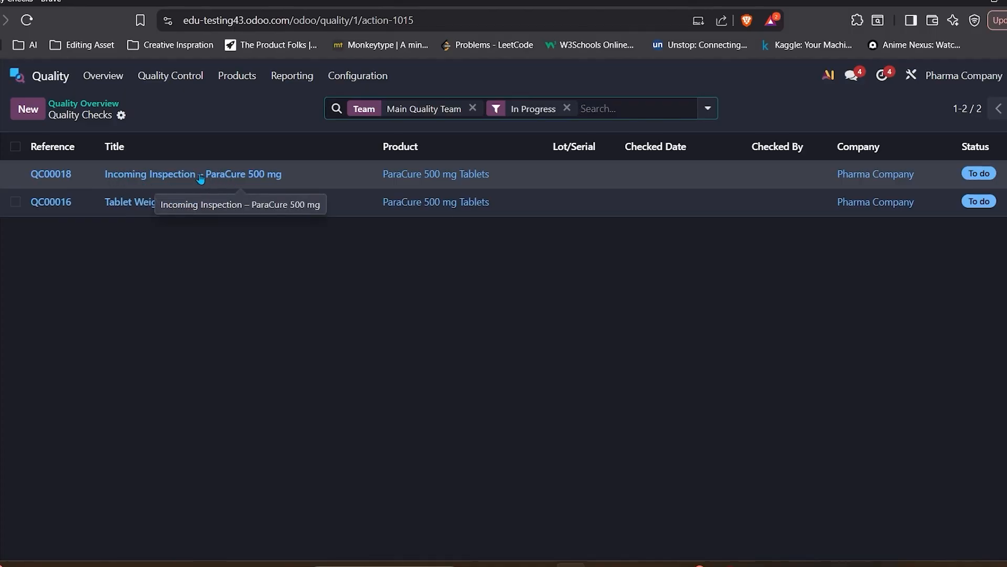
left_click(451, 170)
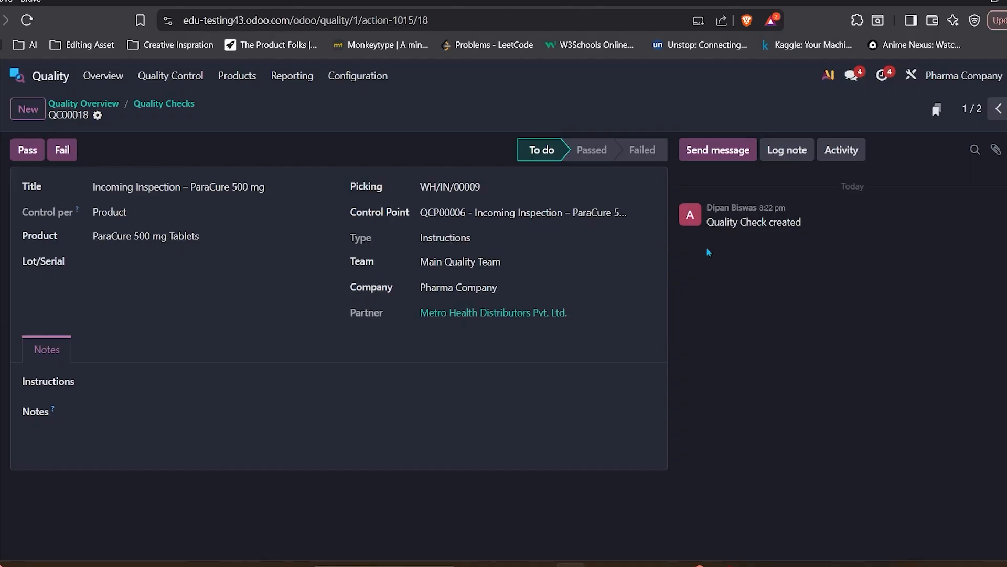
left_click(27, 149)
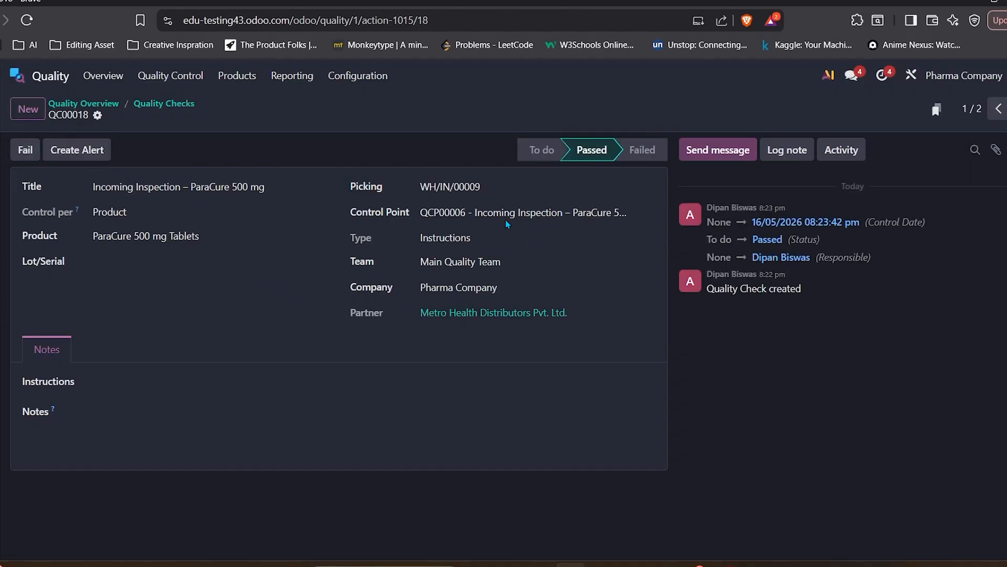
left_click(141, 104)
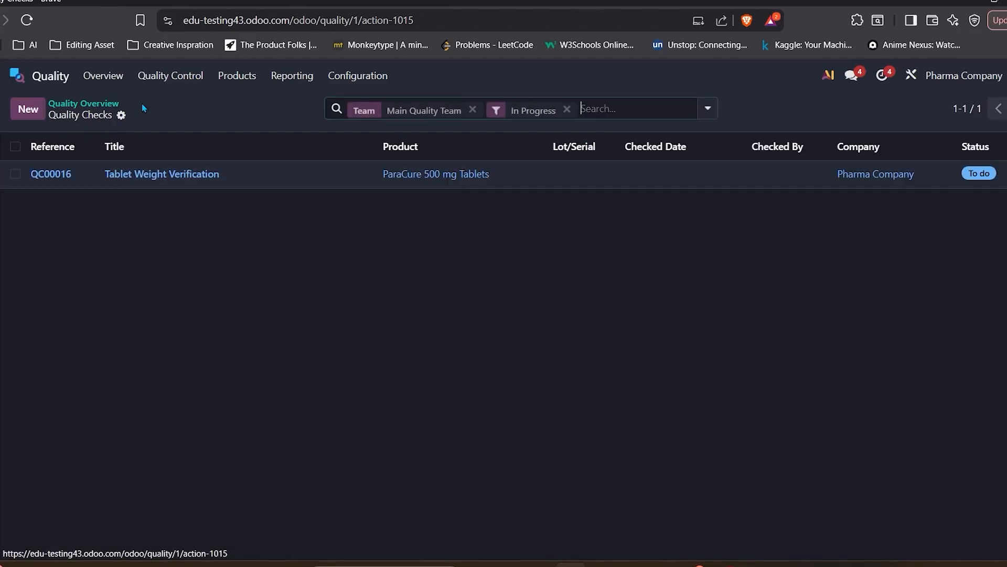
Try to validate the Metro Health Distributors Pvt. Ltd. receipt batch in Inventory
left_click(94, 103)
left_click(38, 79)
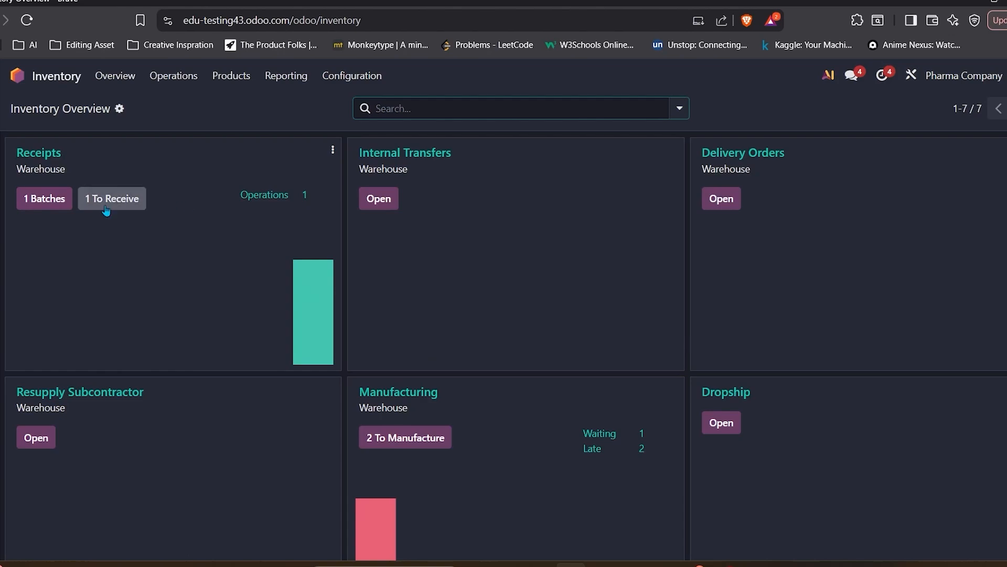
left_click(44, 199)
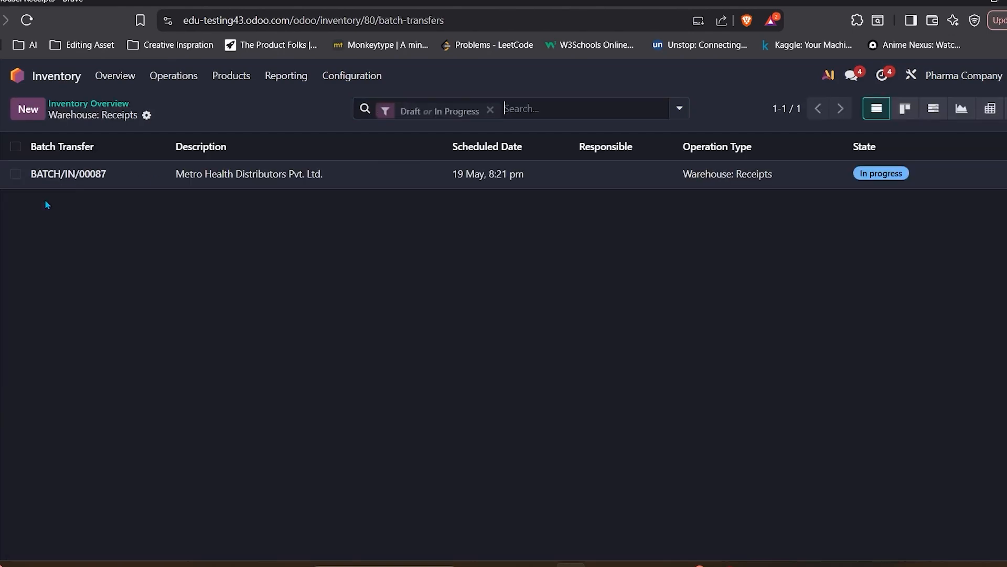
left_click(214, 181)
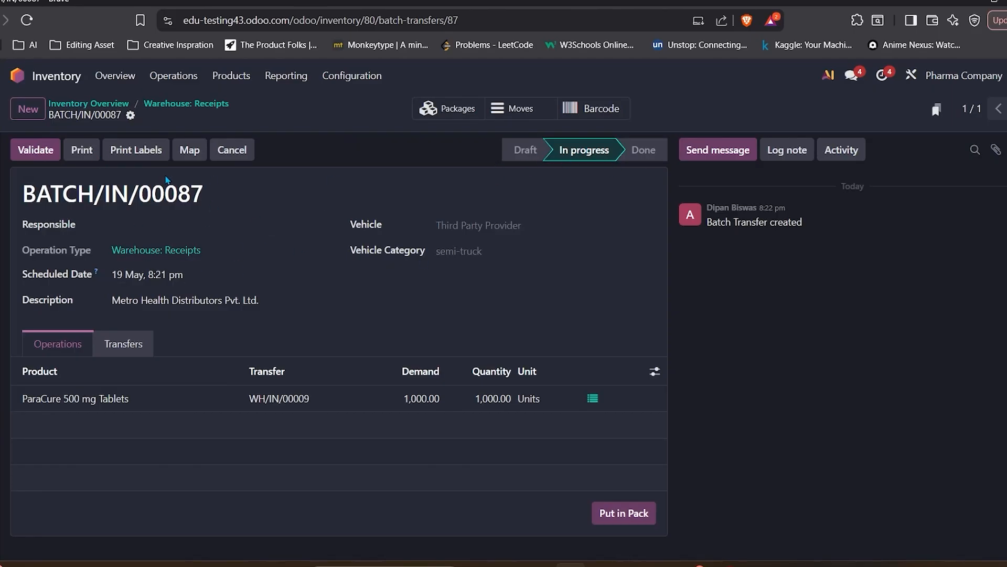
left_click(35, 150)
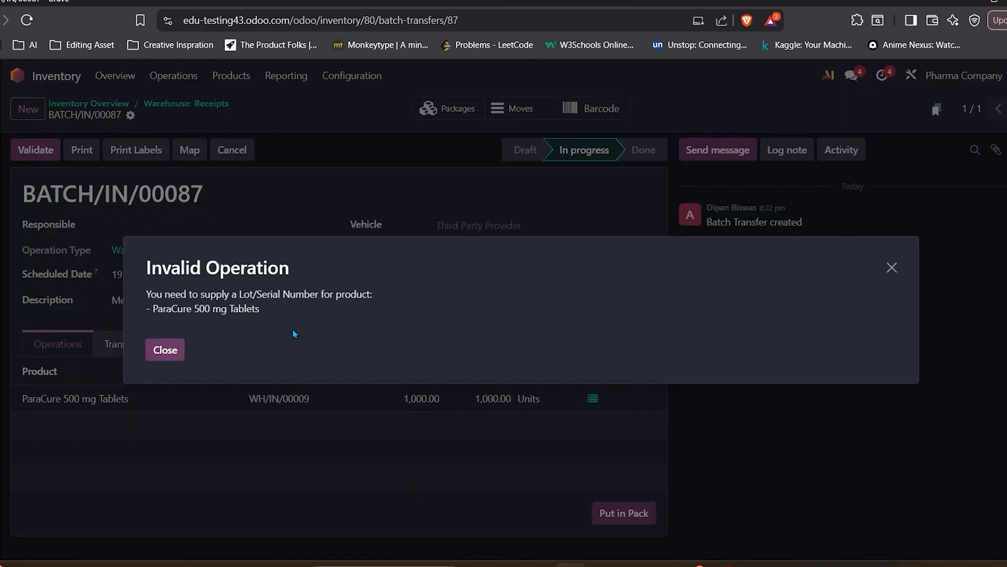
left_click(892, 269)
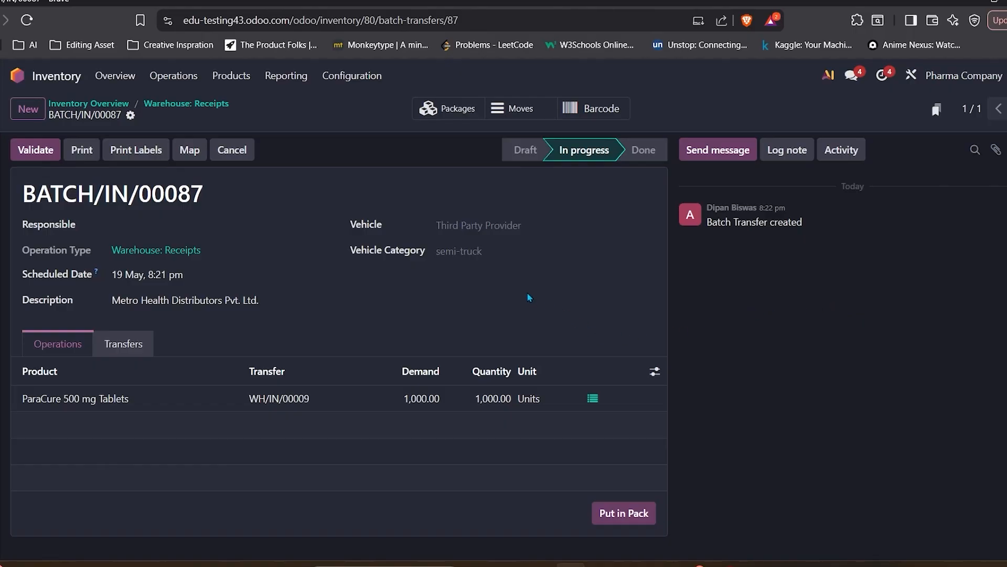
Switch to Purchase and open the detailed operations of the ParaCure 500 mg Tablets line on the purchase order's receipt
left_click(174, 108)
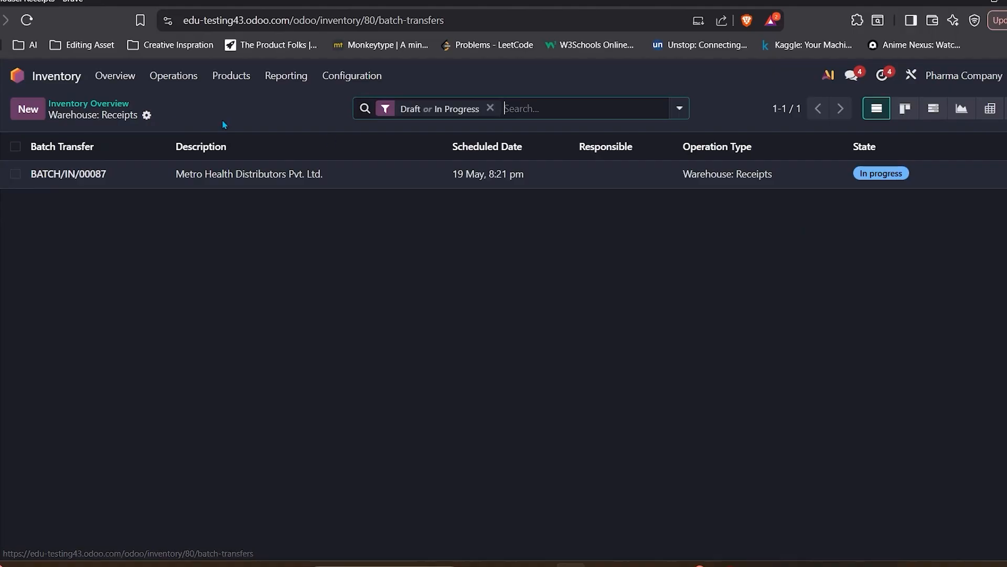
left_click(95, 108)
left_click(18, 75)
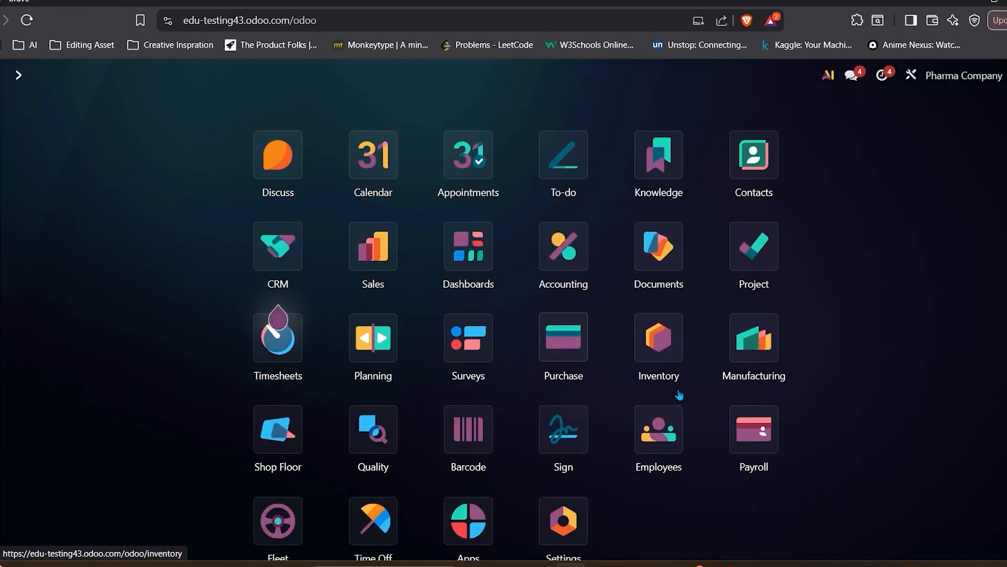
left_click(559, 341)
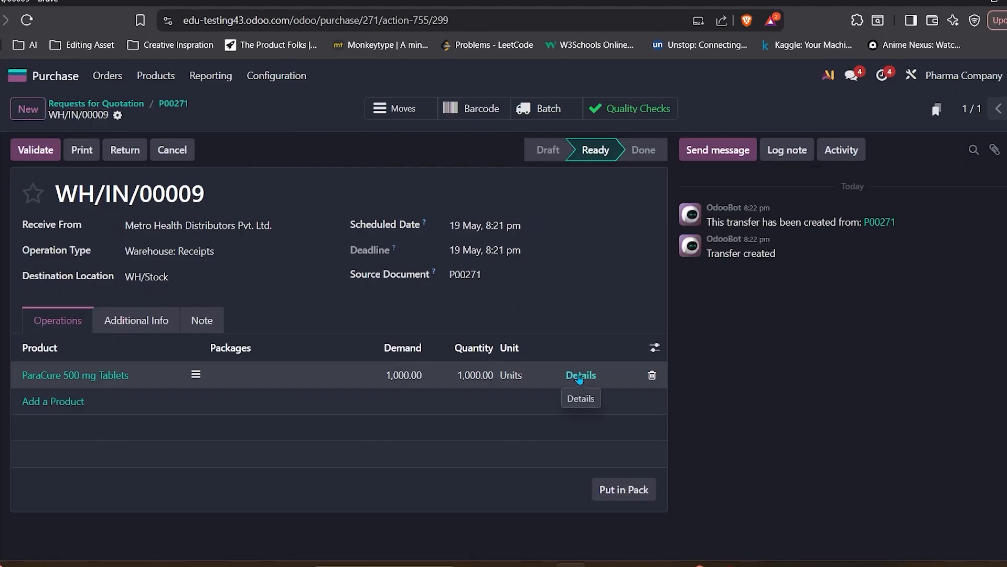
left_click(578, 378)
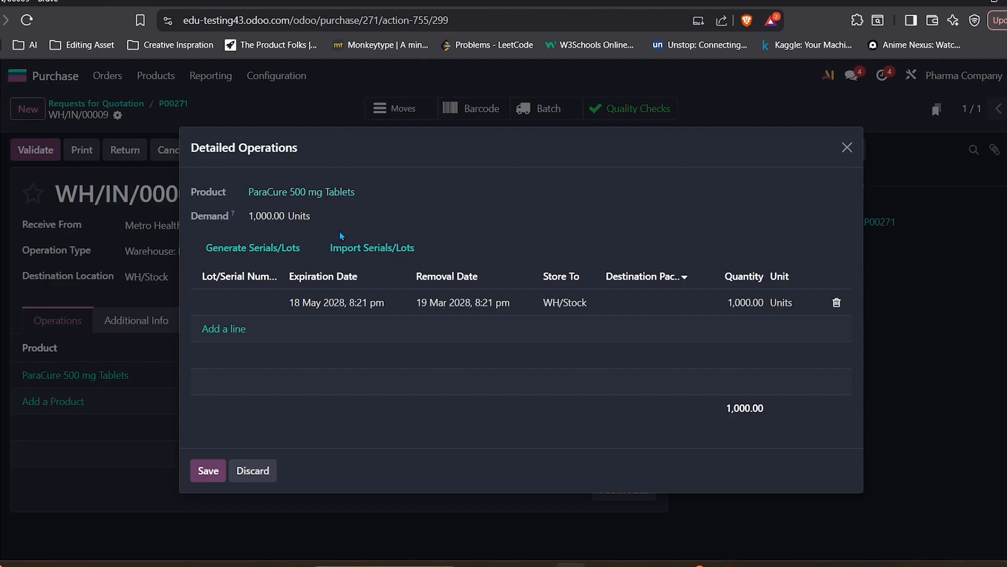
left_click(263, 252)
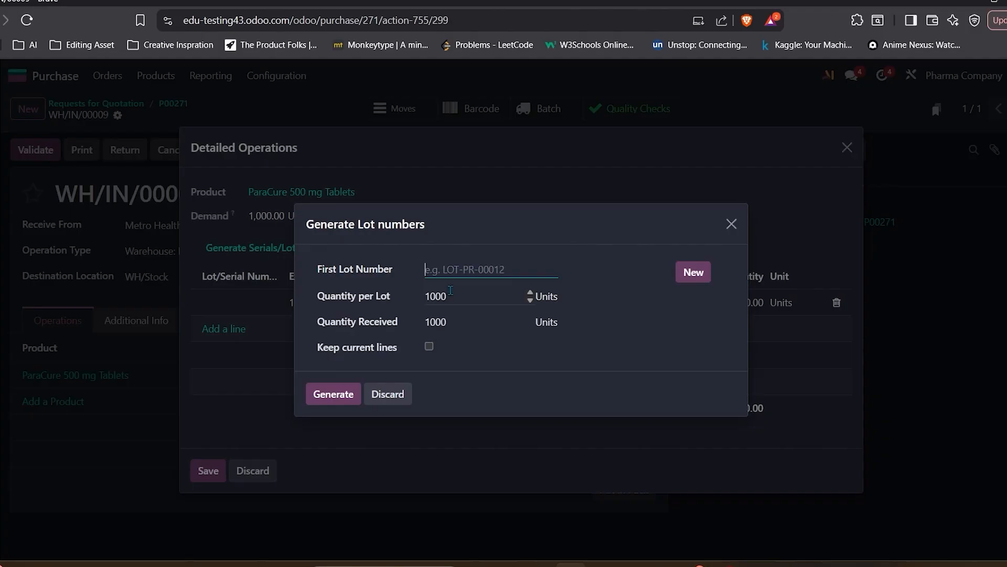
left_click(703, 272)
left_click(532, 269)
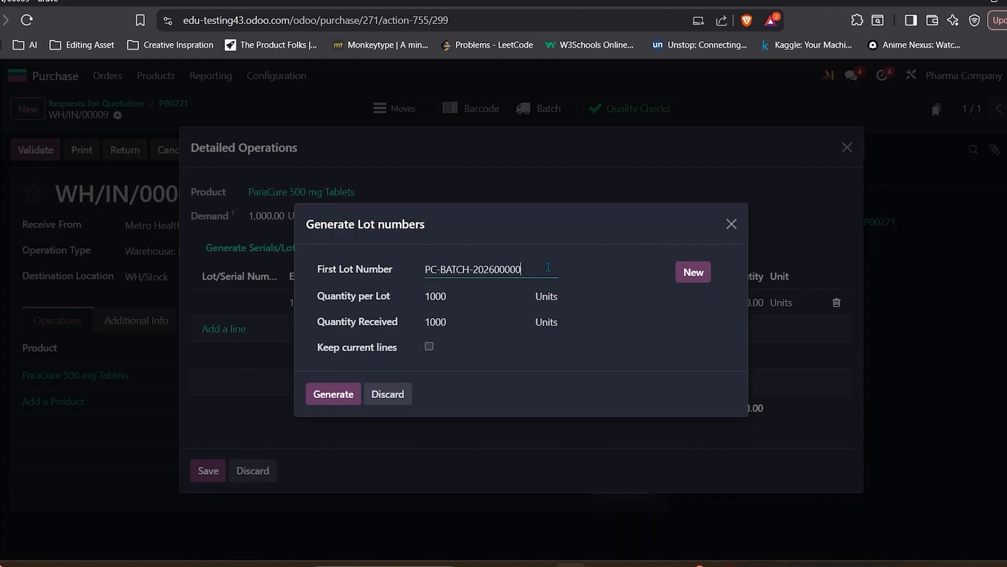
left_click(470, 296)
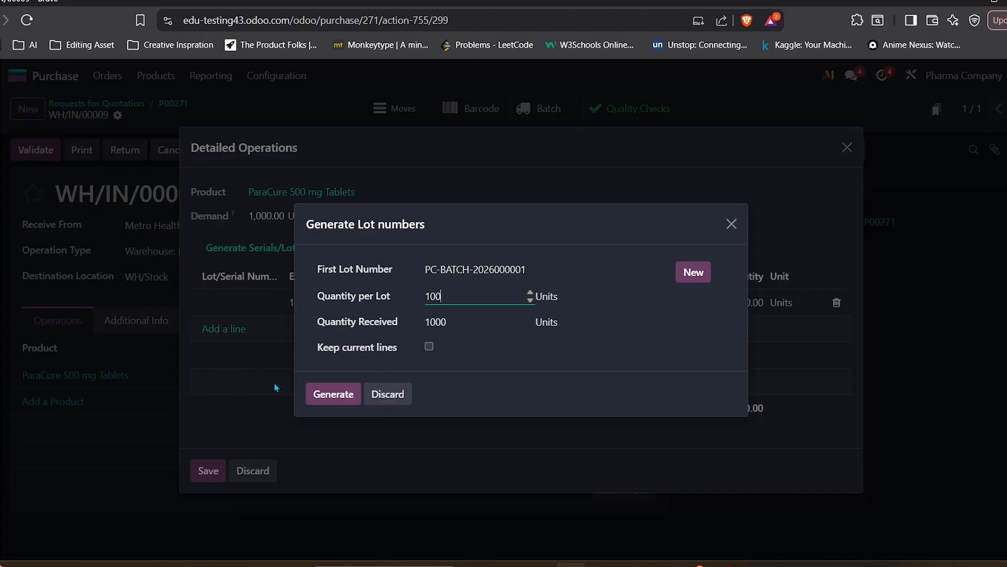
left_click(347, 403)
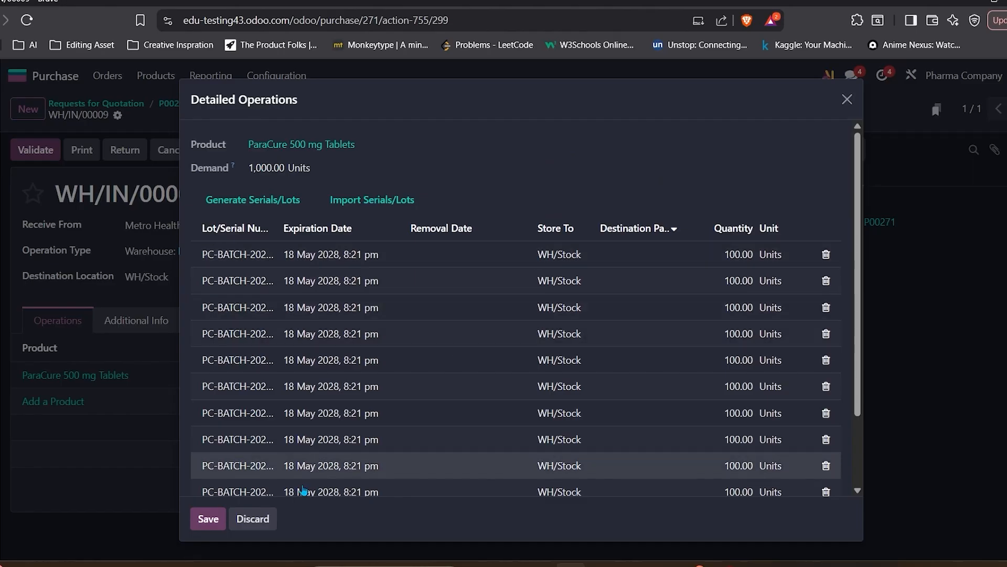
left_click(208, 520)
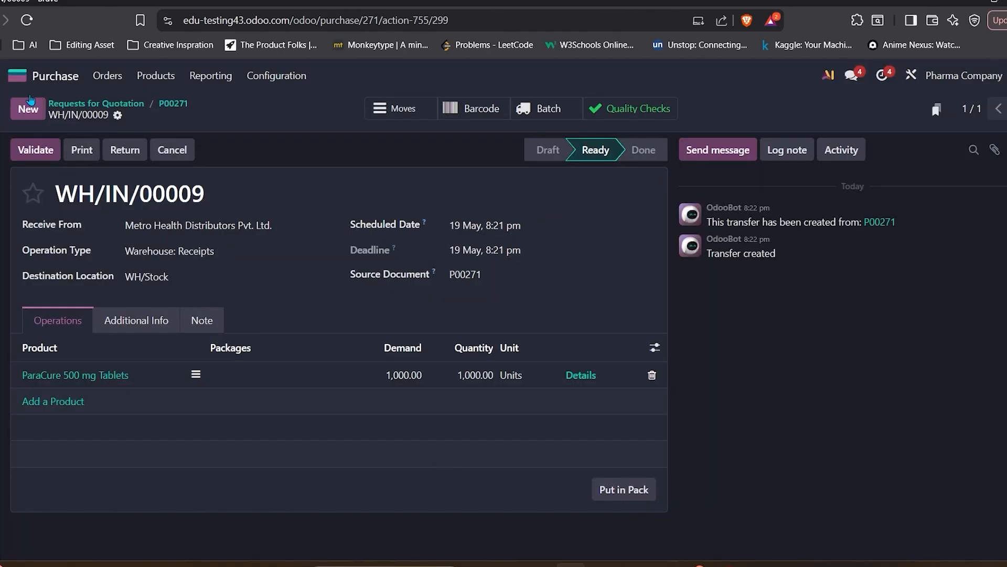
Validate the Metro Health Distributors Pvt. Ltd. receipt batch in Inventory, and open the stock report
left_click(17, 75)
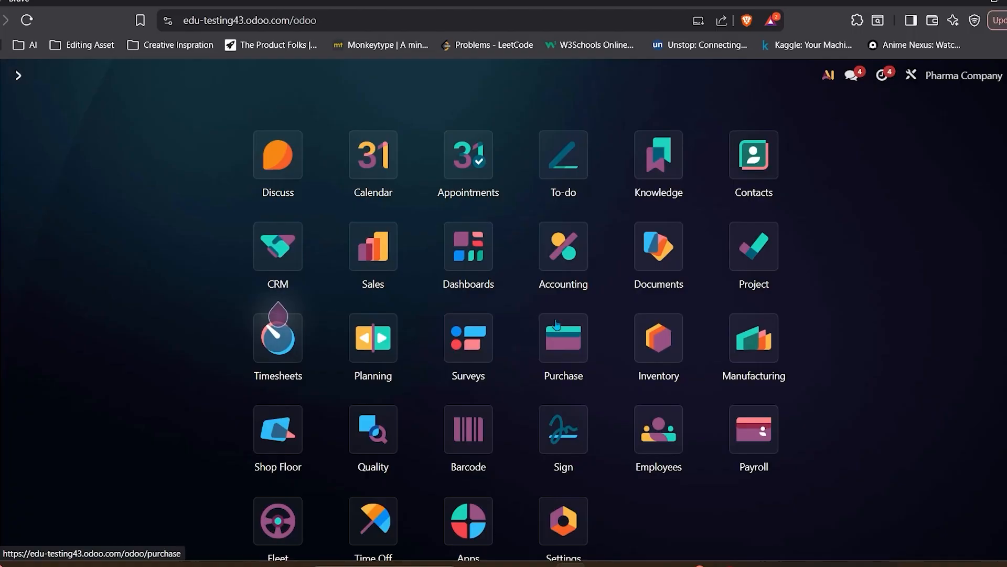
left_click(654, 344)
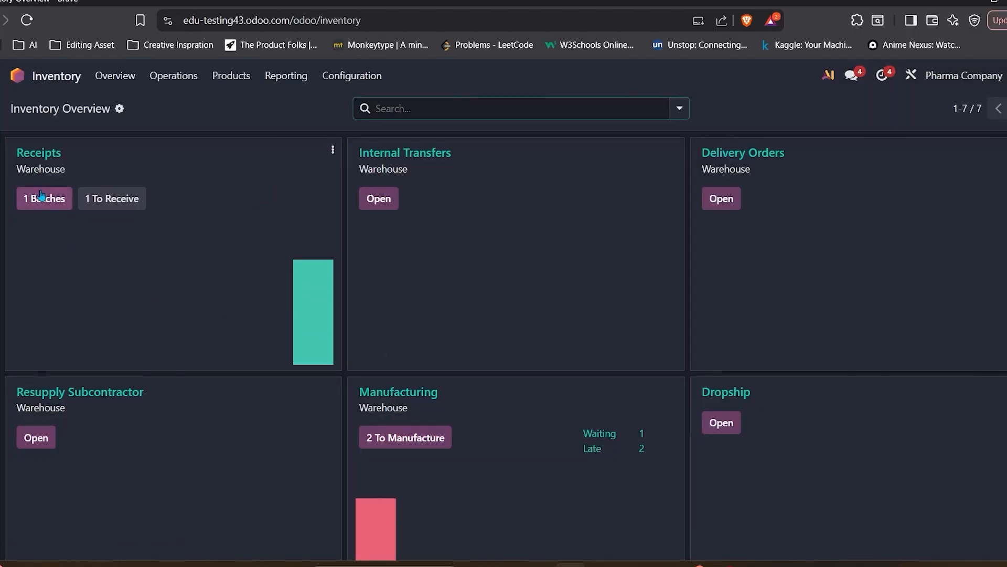
left_click(41, 198)
left_click(179, 174)
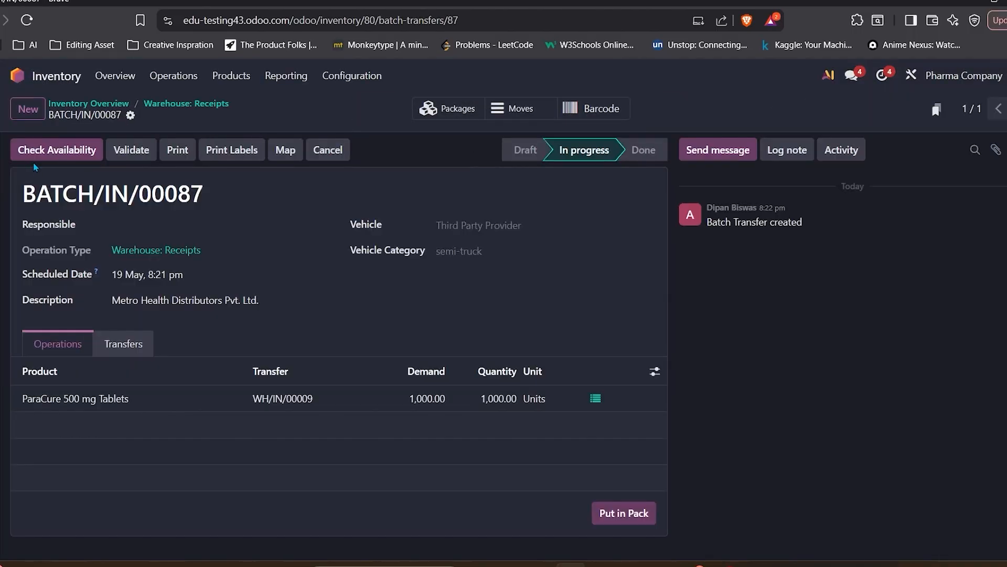
left_click(121, 151)
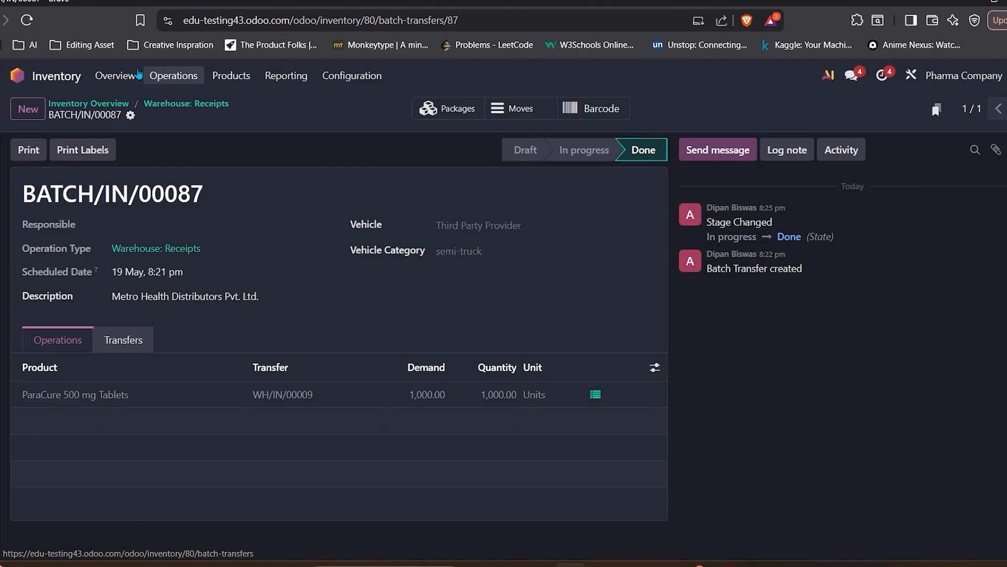
left_click(297, 79)
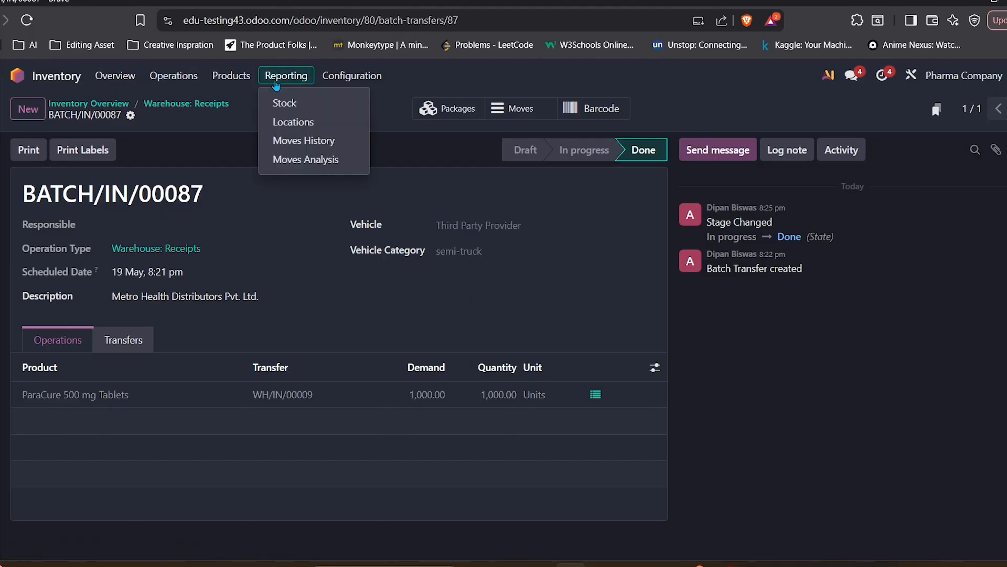
left_click(286, 104)
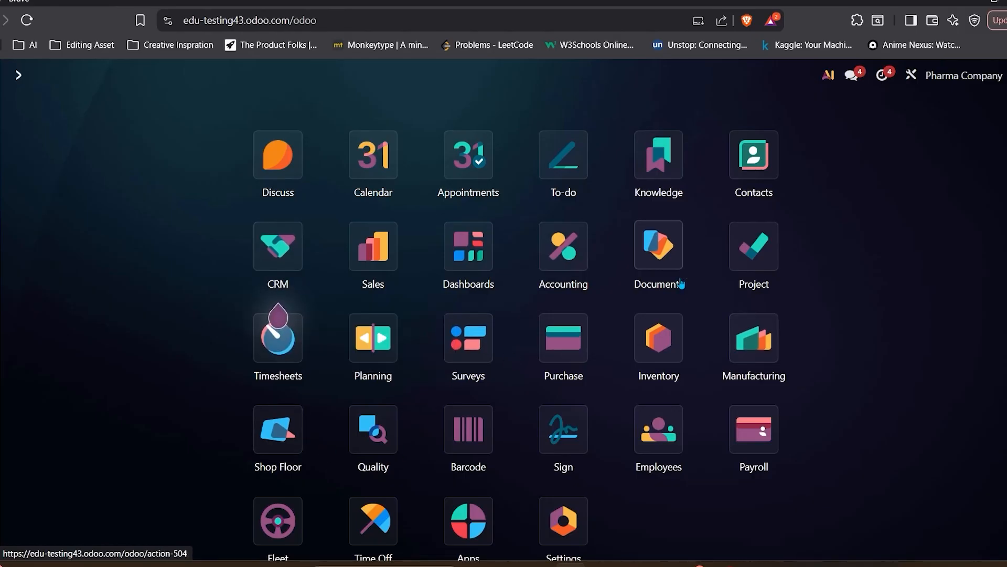
Start a new quotation in Sales with Sunrise Wellness Retail Chain LLP as the customer
left_click(407, 277)
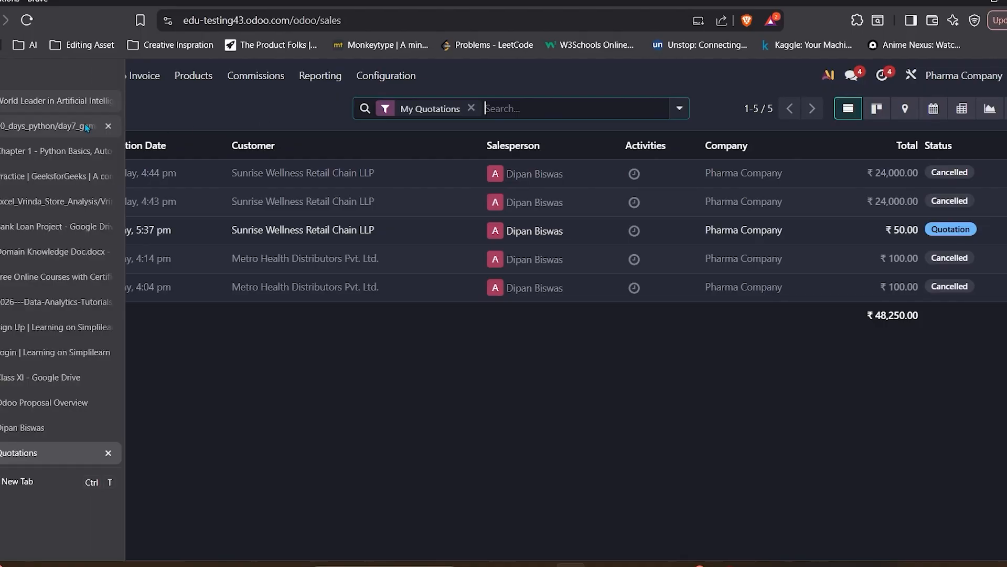
left_click(29, 110)
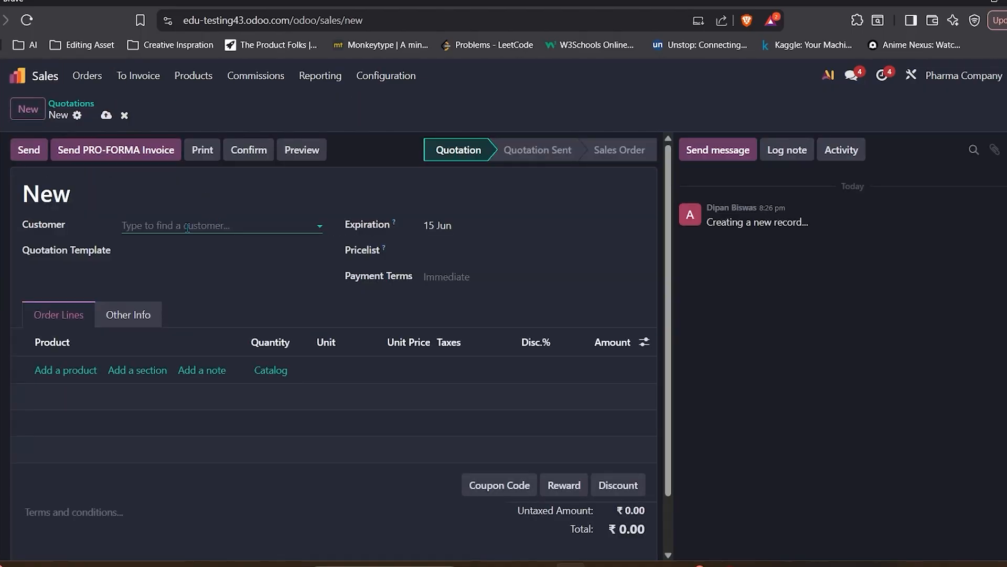
left_click(187, 228)
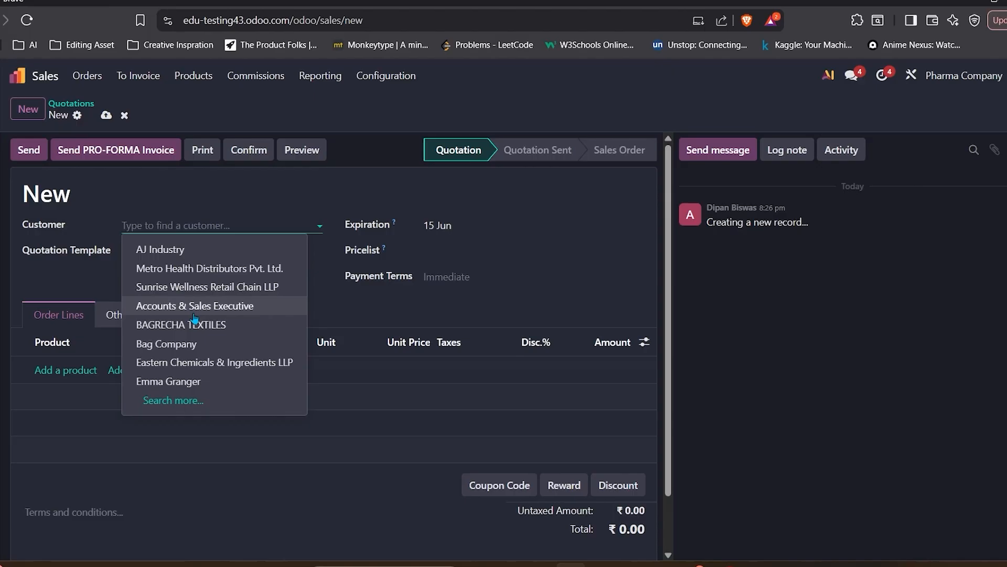
left_click(220, 287)
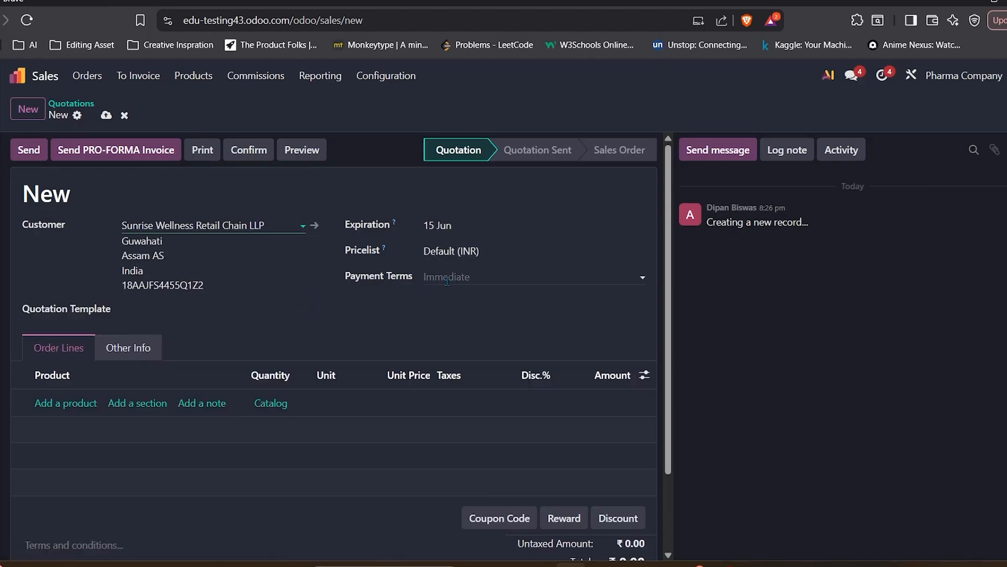
Add an order line for 200 units of ParaCure 500 mg Tablets to the quotation
left_click(48, 402)
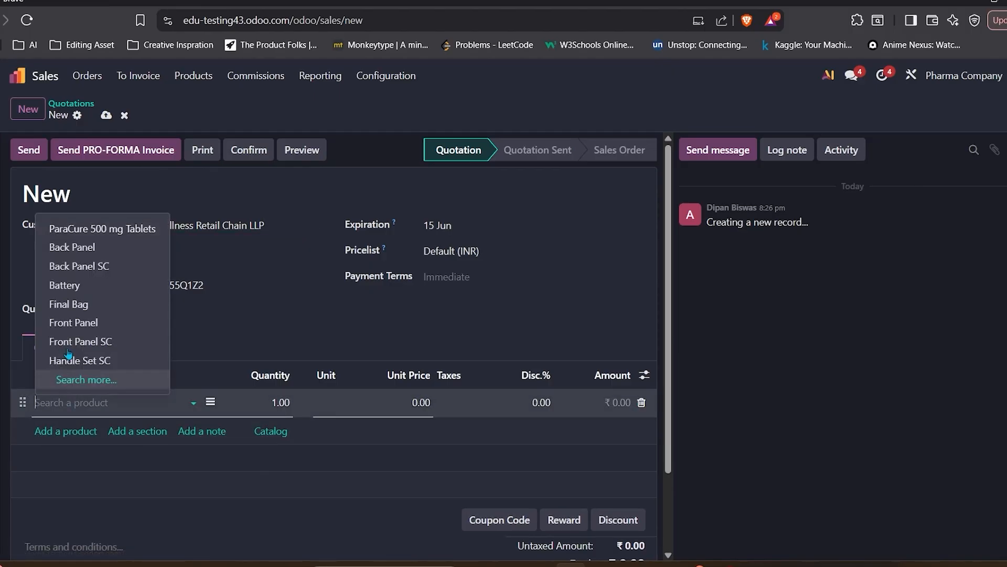
left_click(139, 229)
type("20")
key("Return")
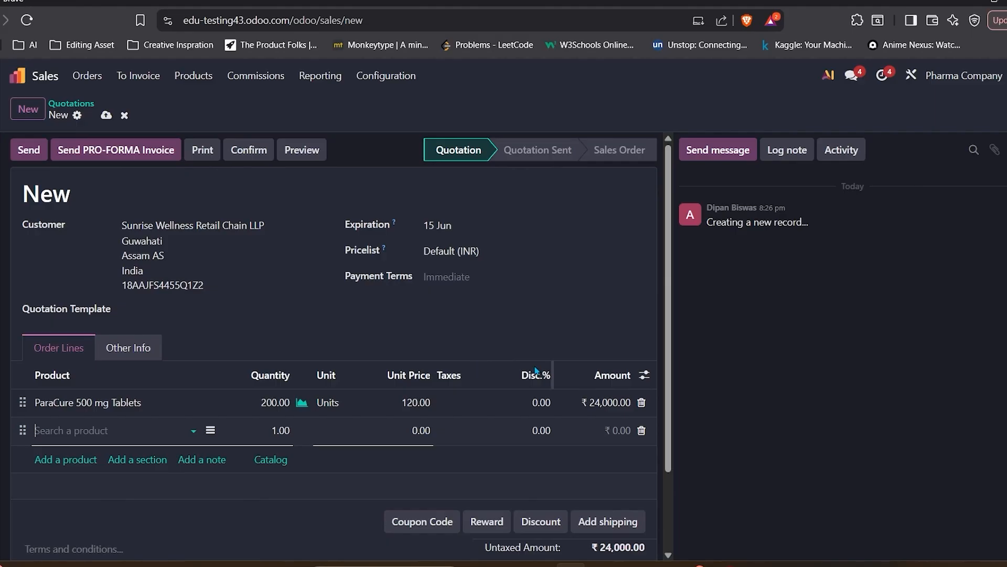
Check the margin on the Sunrise Wellness Retail Chain LLP quotation and confirm it as a sales order
scroll(550, 420, "down", 2)
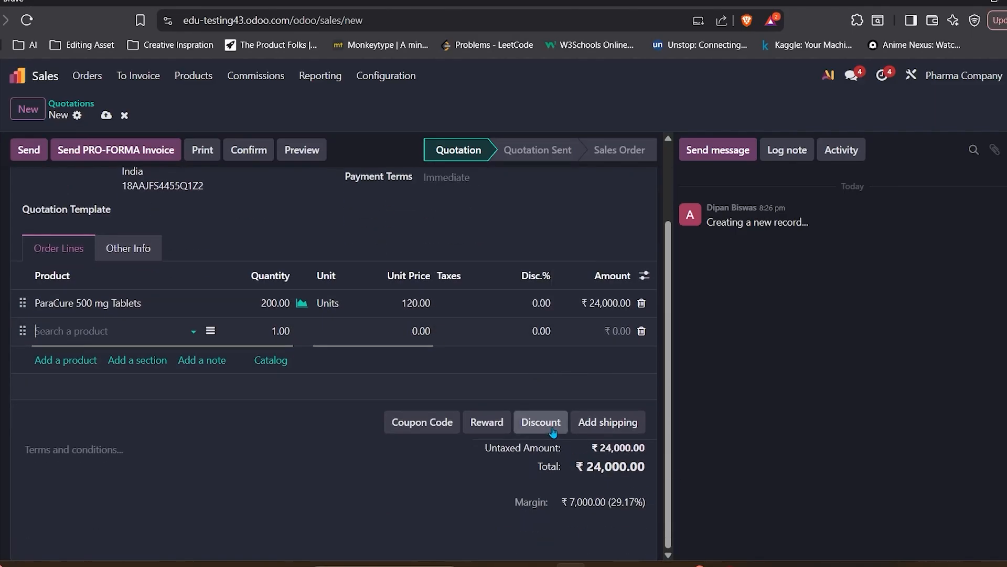
left_click_drag(563, 502, 647, 510)
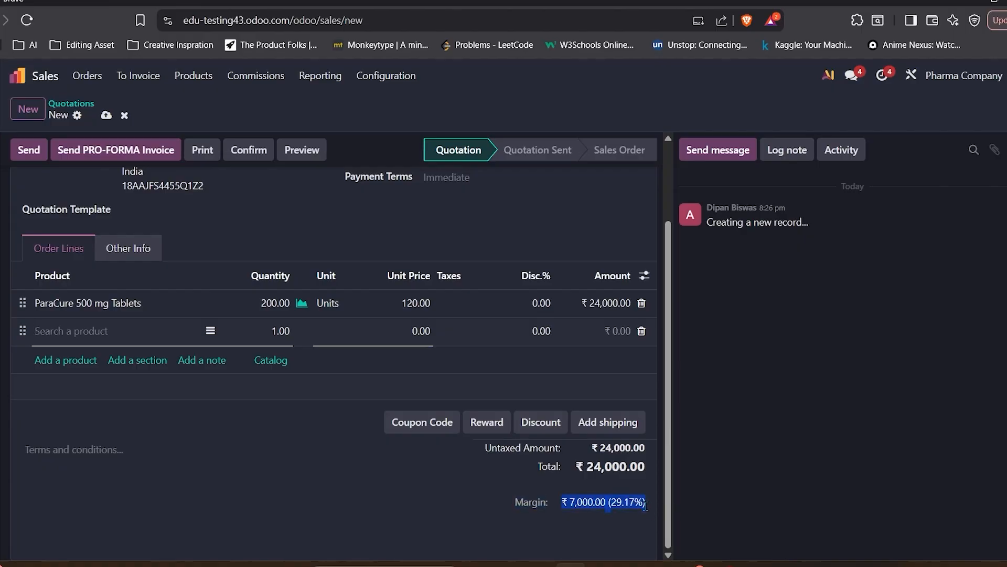
left_click(555, 538)
scroll(374, 523, "up", 2)
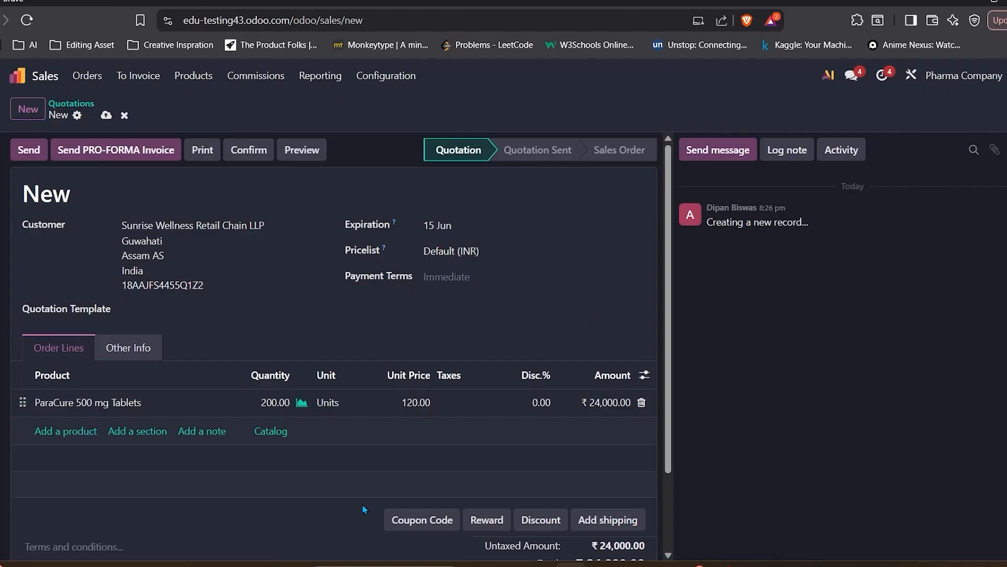
left_click(241, 153)
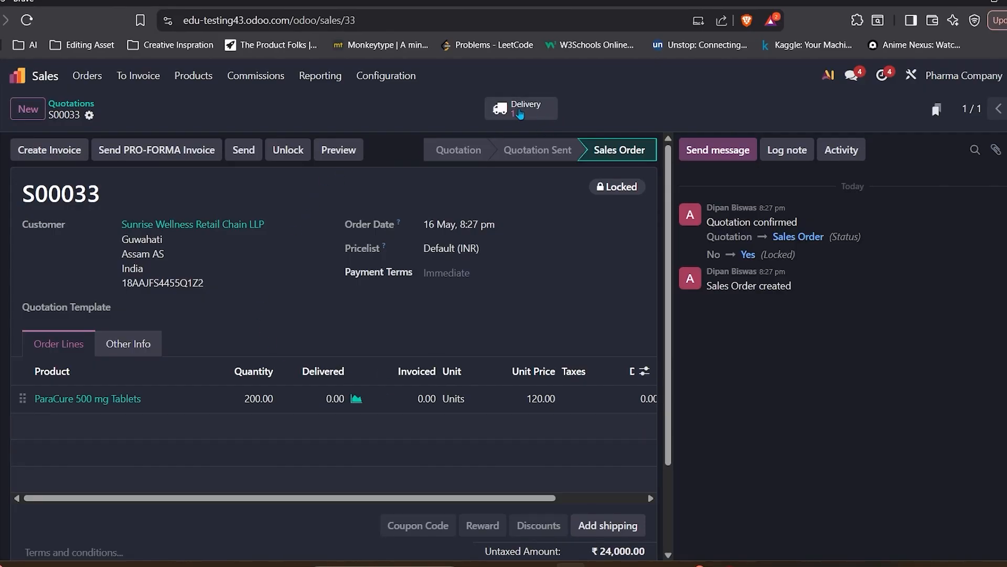
View the sales order's delivery, and look up the Sunrise Wellness Retail Chain LLP delivery batch in Inventory
left_click(520, 112)
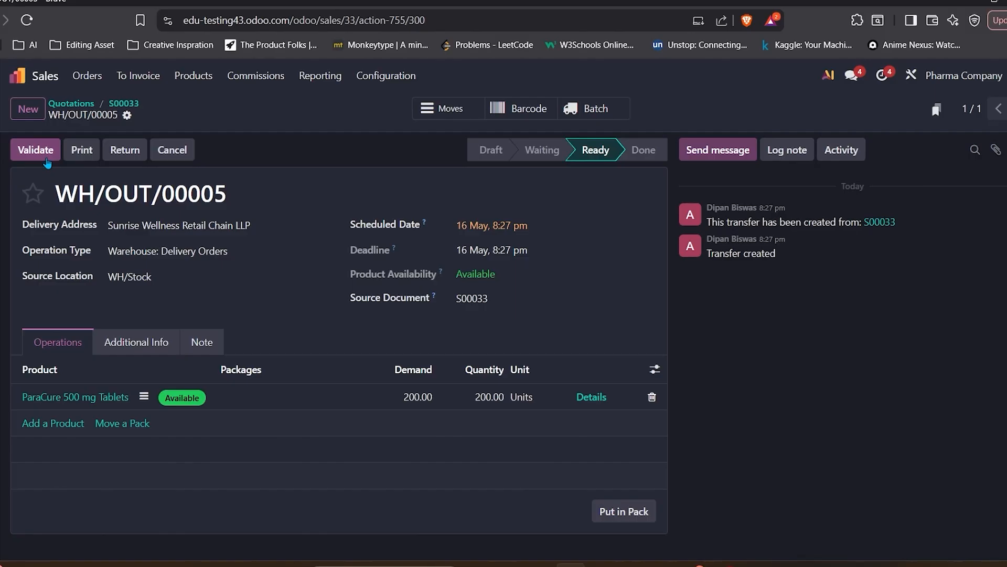
left_click(17, 76)
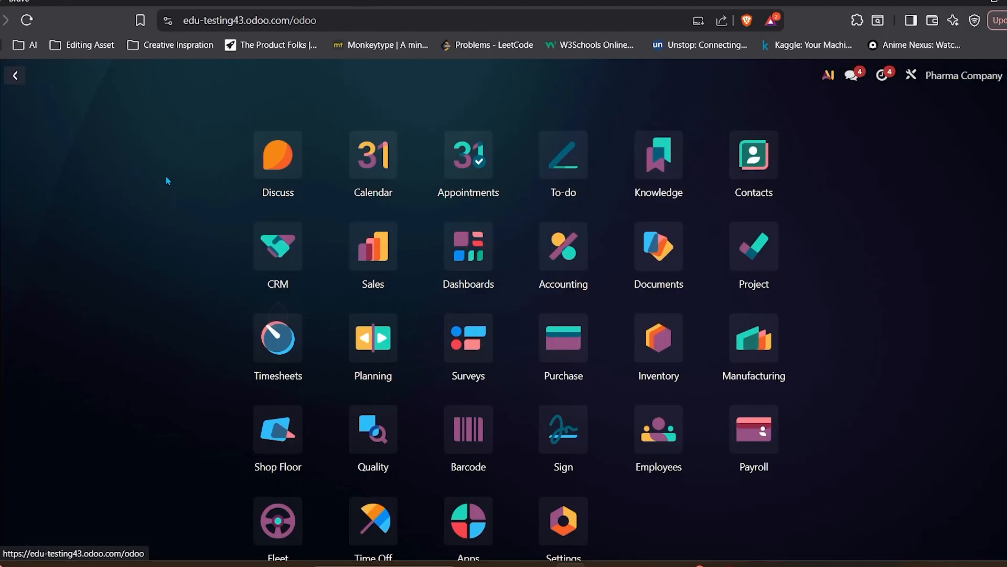
left_click(675, 341)
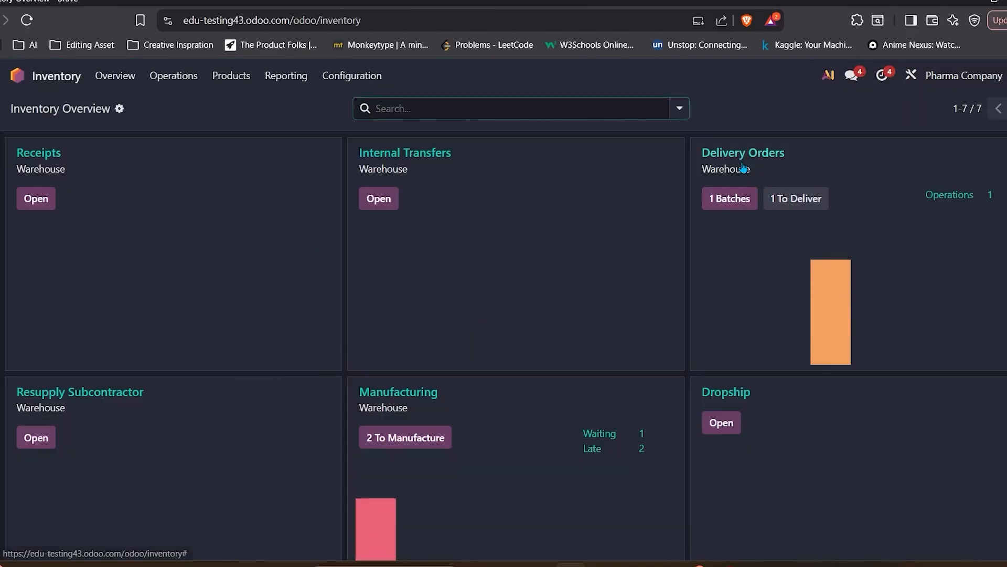
left_click(743, 198)
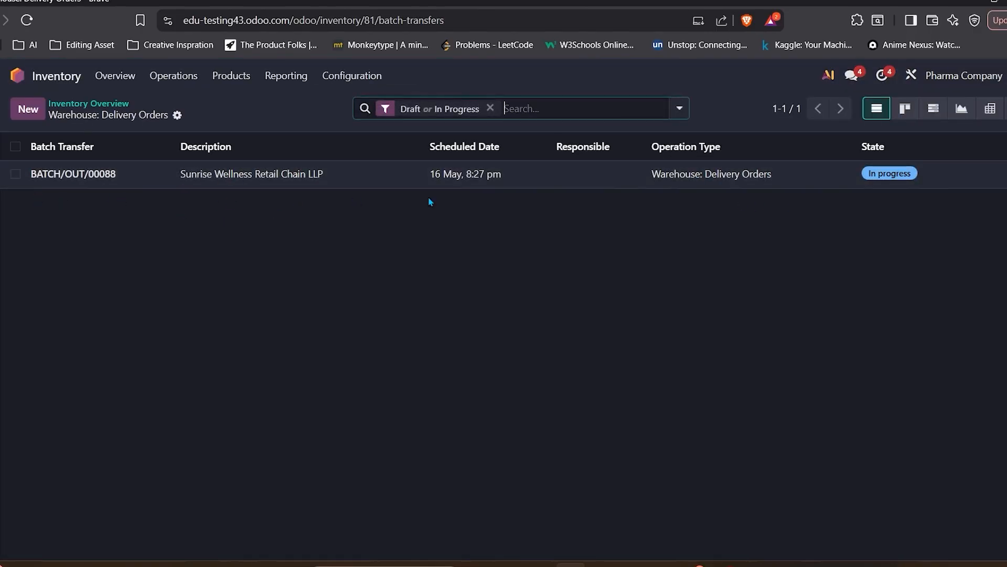
left_click(357, 183)
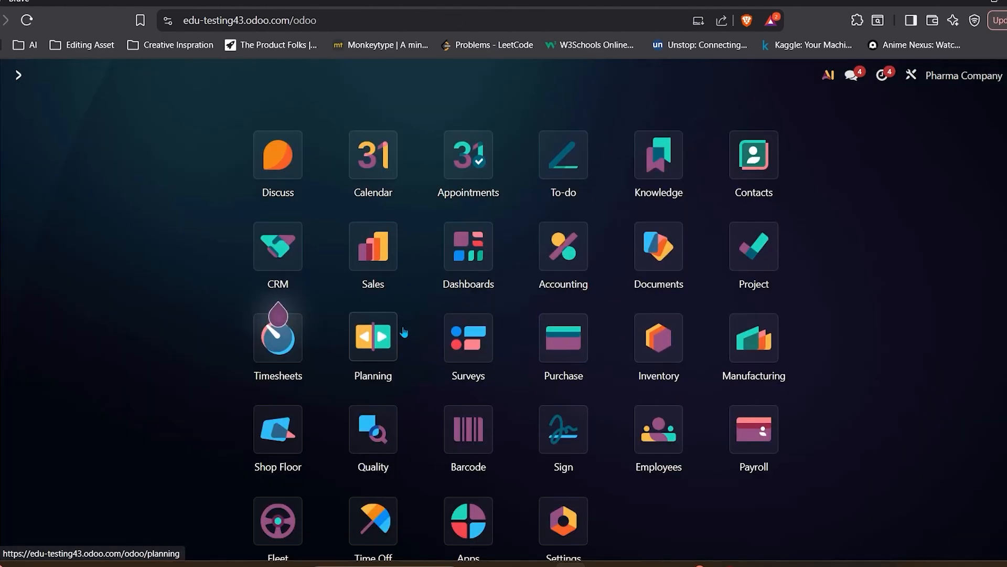
Switch to Sales and open the detailed operations of the ParaCure 500 mg Tablets line on the sales order's delivery
left_click(392, 268)
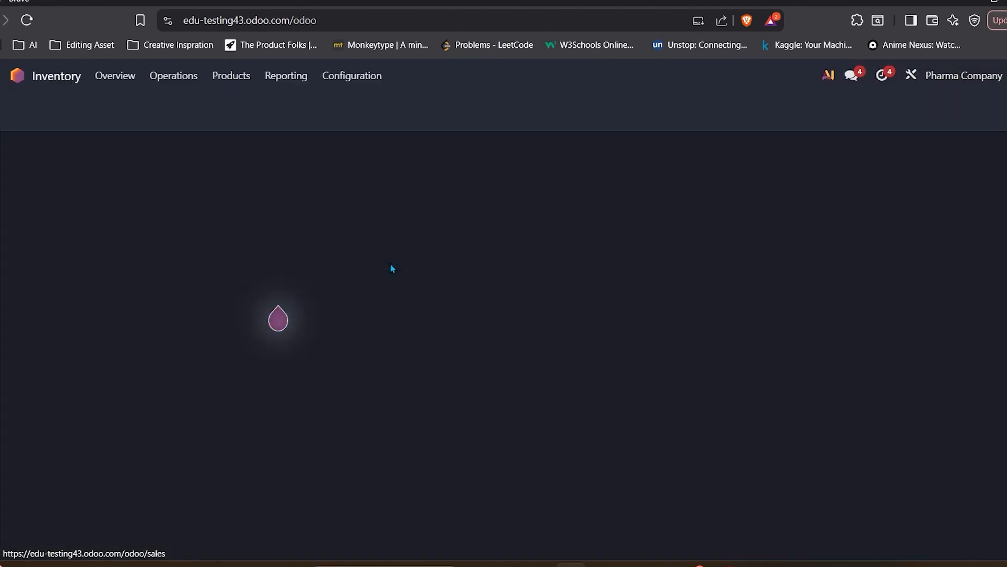
left_click(330, 174)
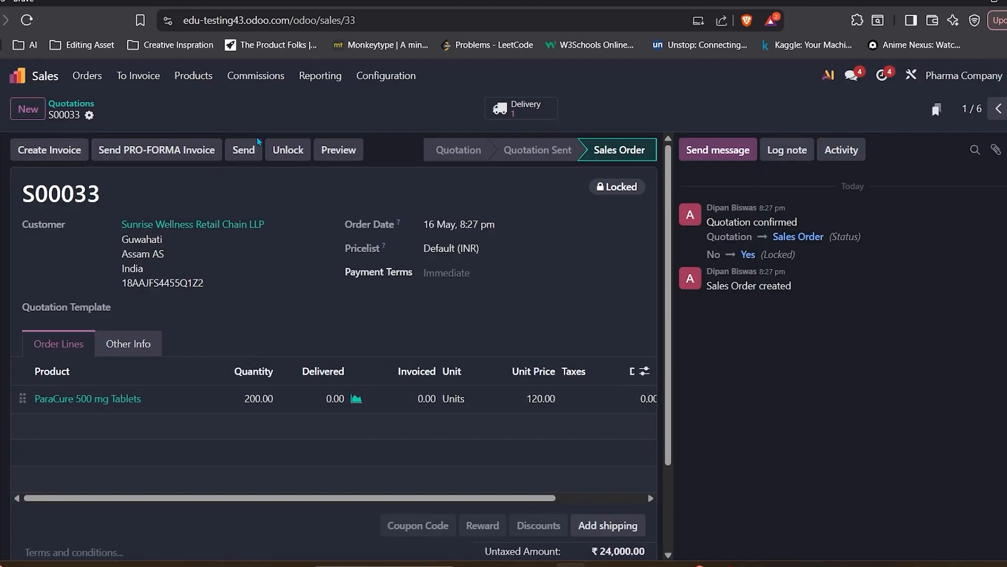
left_click(514, 109)
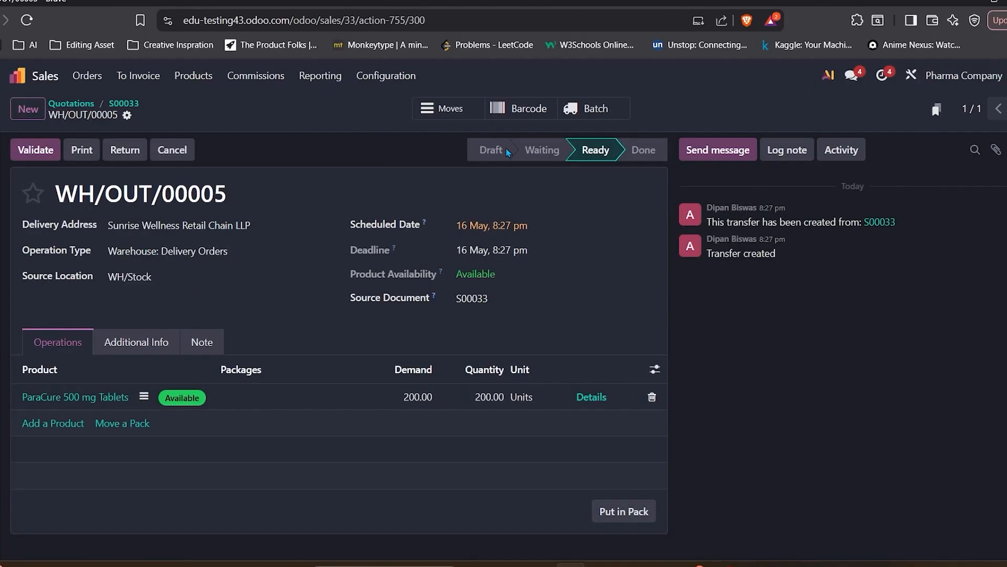
left_click(593, 398)
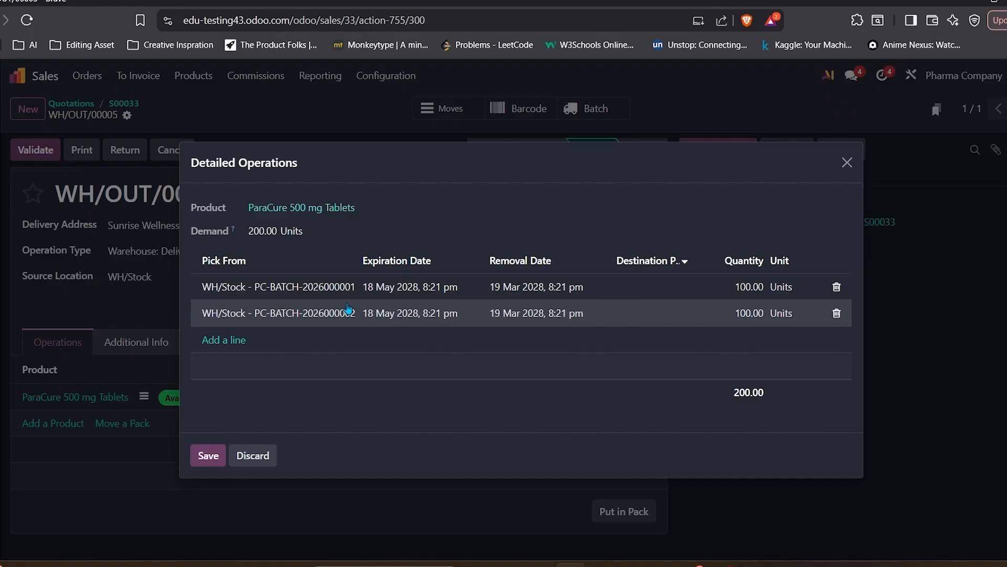
Save the detailed operations with the assigned tablet lots and validate the delivery order
left_click(204, 461)
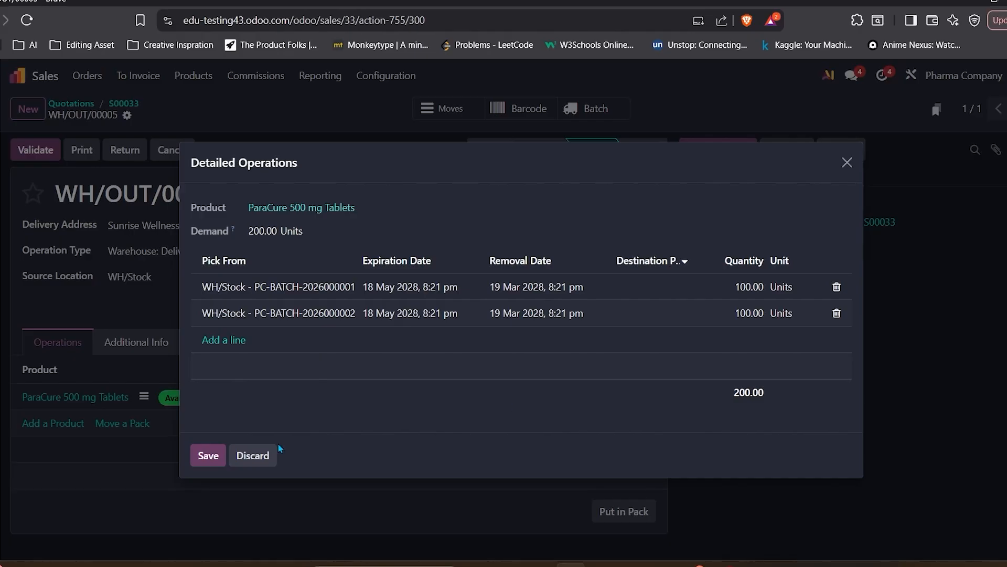
left_click(208, 455)
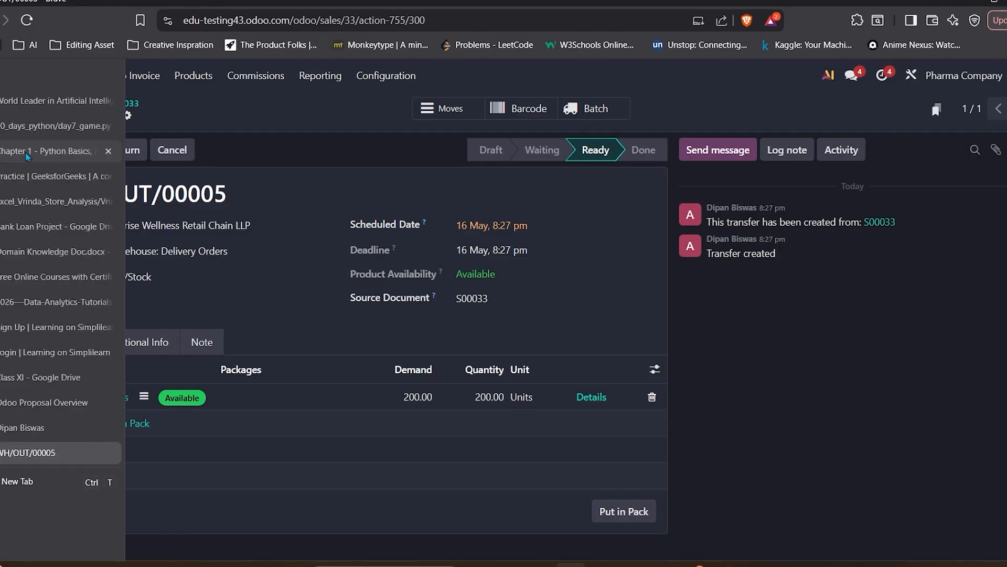
left_click(35, 149)
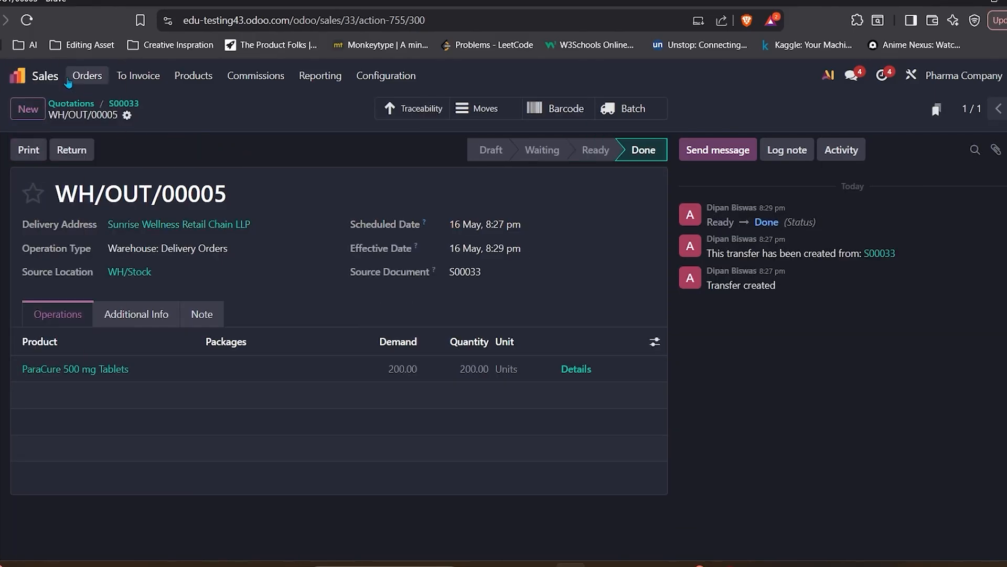
Switch to Inventory and open the ParaCure 500 mg Tablets product from the product list
left_click(18, 76)
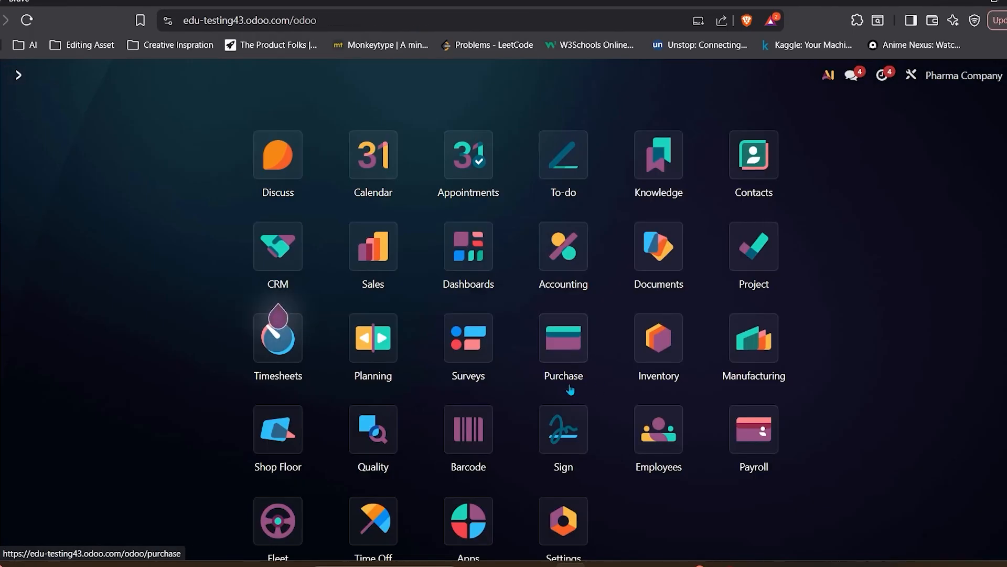
left_click(661, 343)
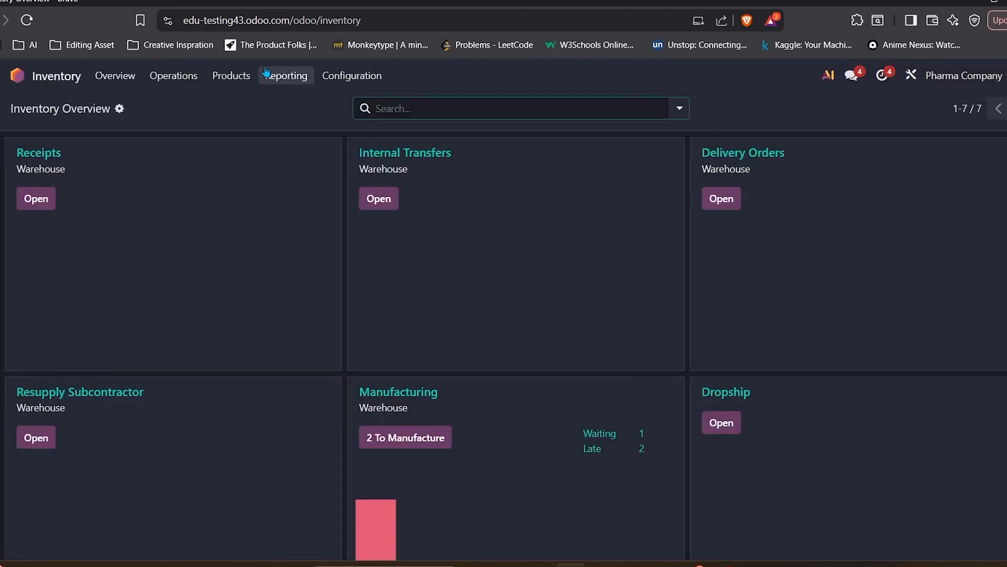
left_click(231, 76)
left_click(262, 103)
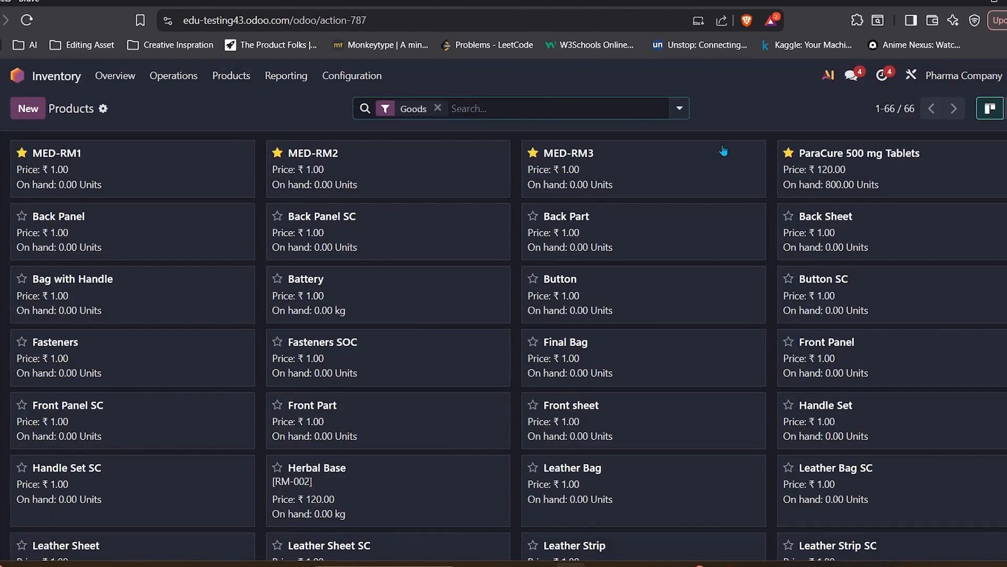
left_click(822, 157)
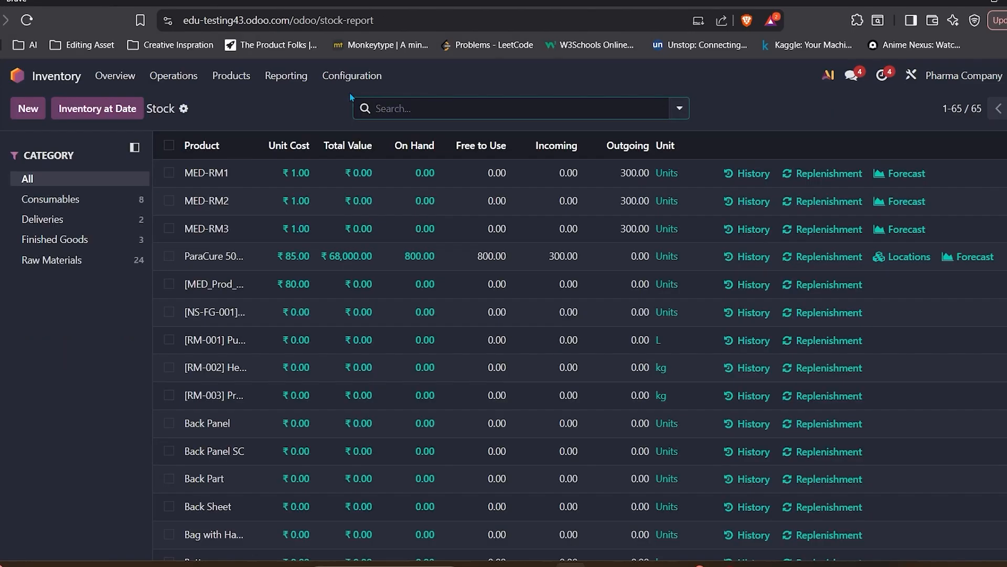
Group the Inventory stock report by Product Category only
left_click(286, 75)
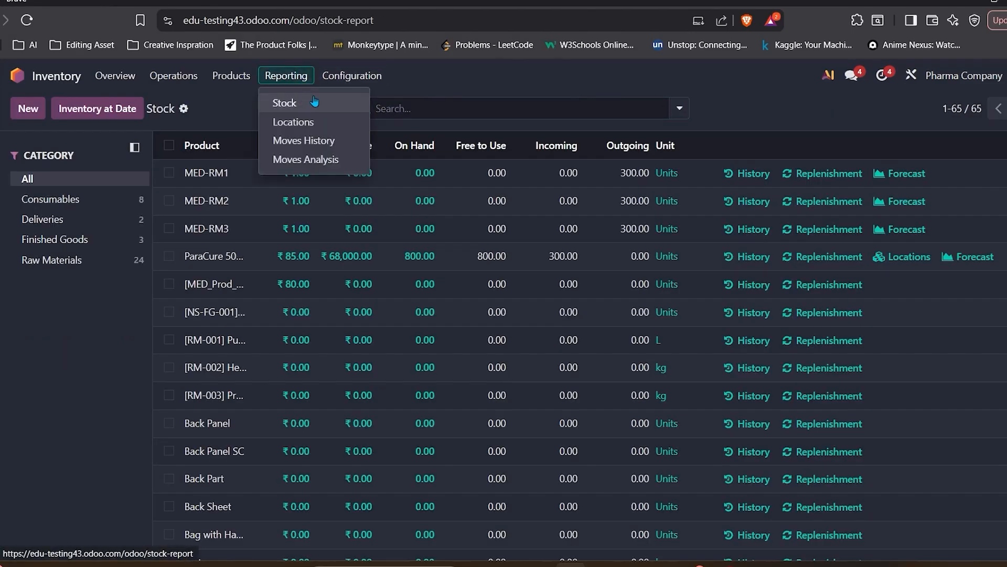
left_click(679, 108)
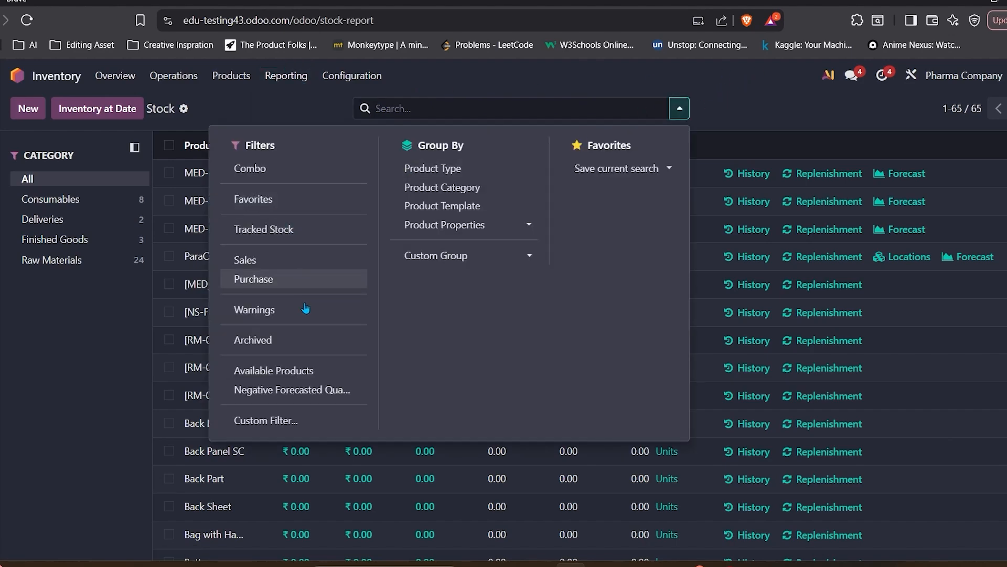
left_click(447, 169)
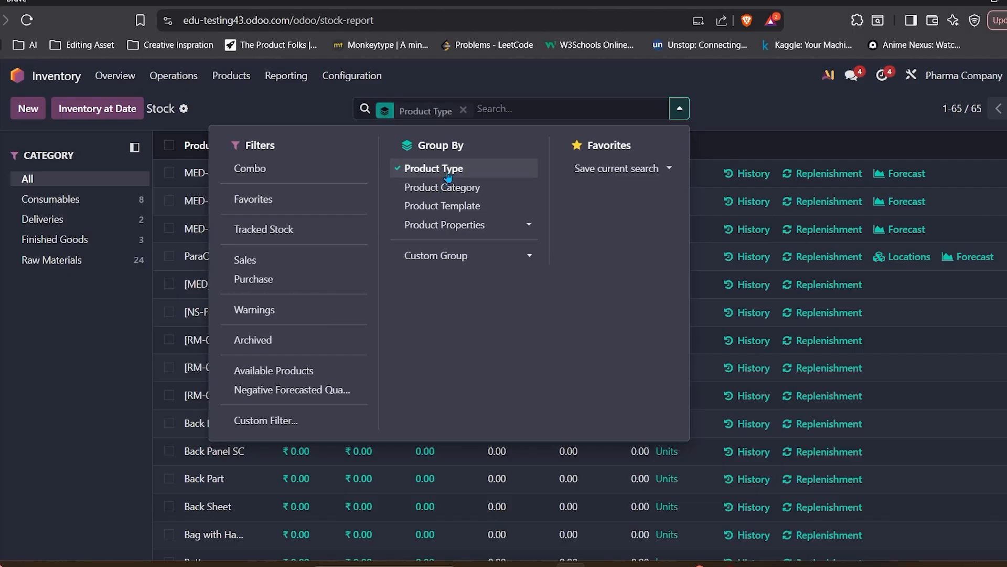
left_click(64, 370)
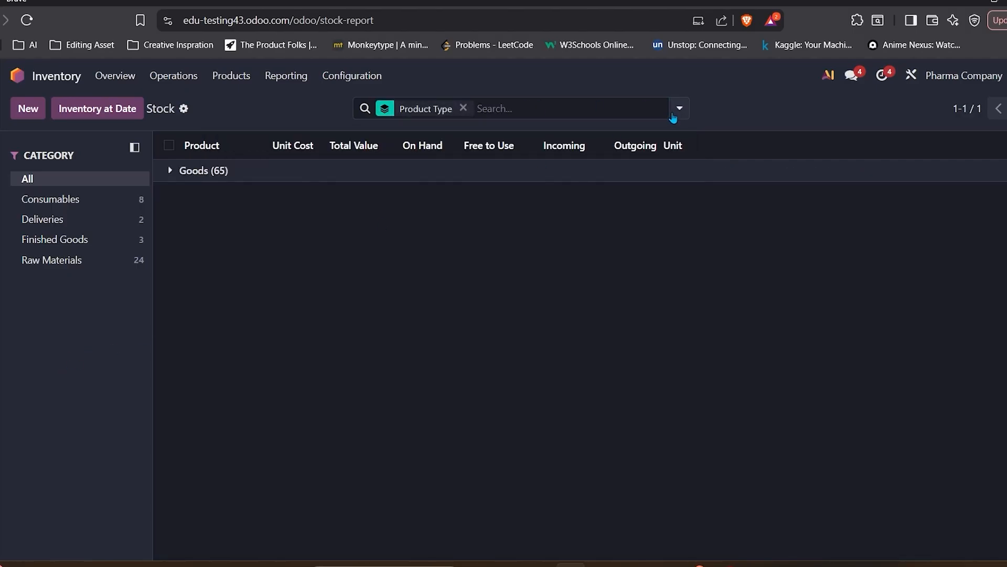
left_click(679, 108)
left_click(462, 187)
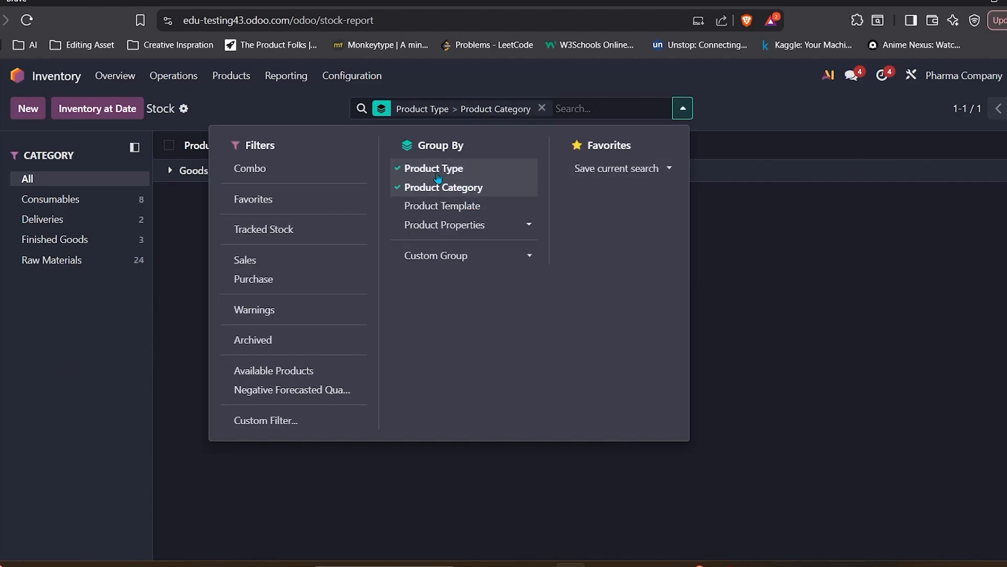
left_click(433, 168)
left_click(414, 506)
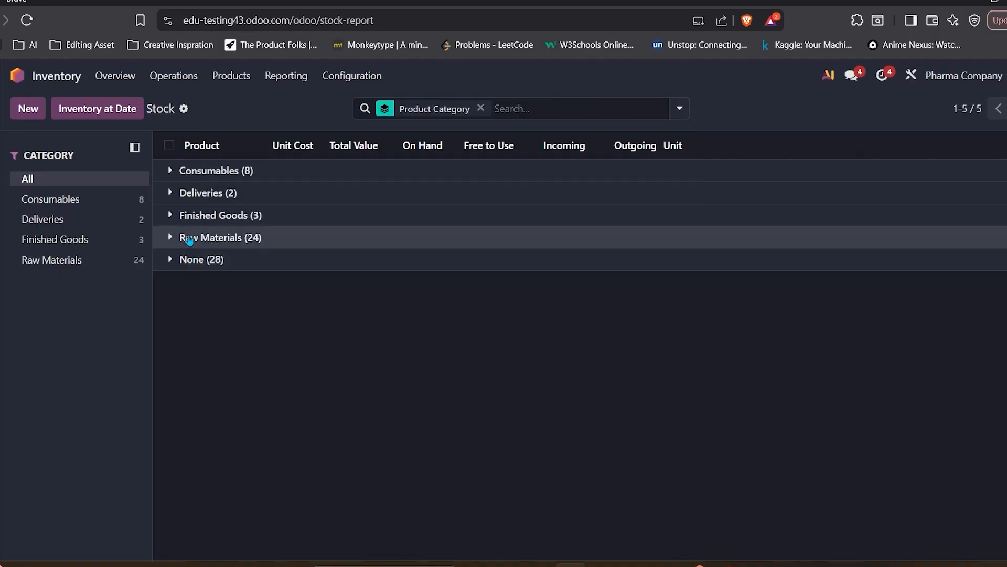
Expand the Deliveries category in the stock report to examine the ParaCure stock, and open the moves history
left_click(170, 193)
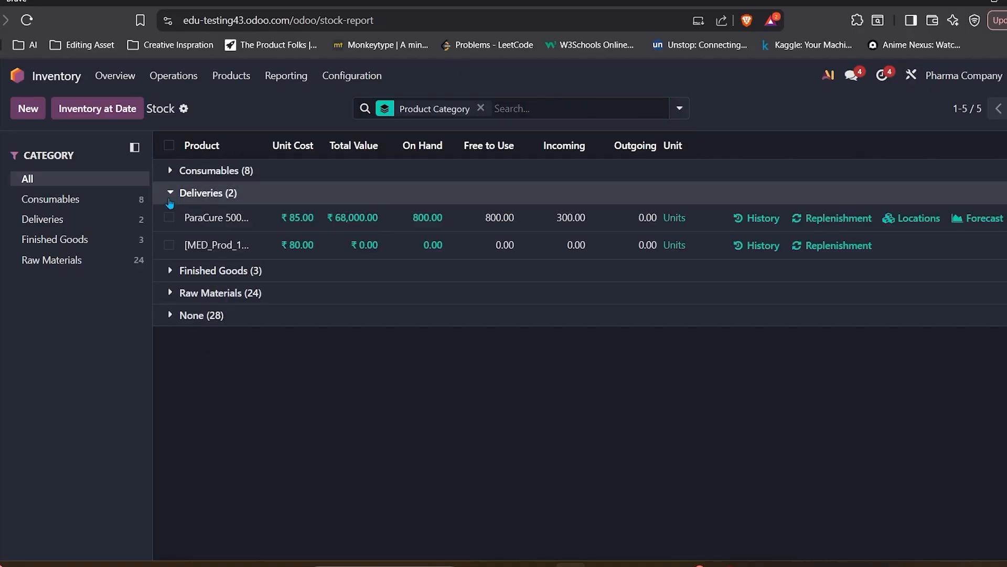
left_click(259, 222)
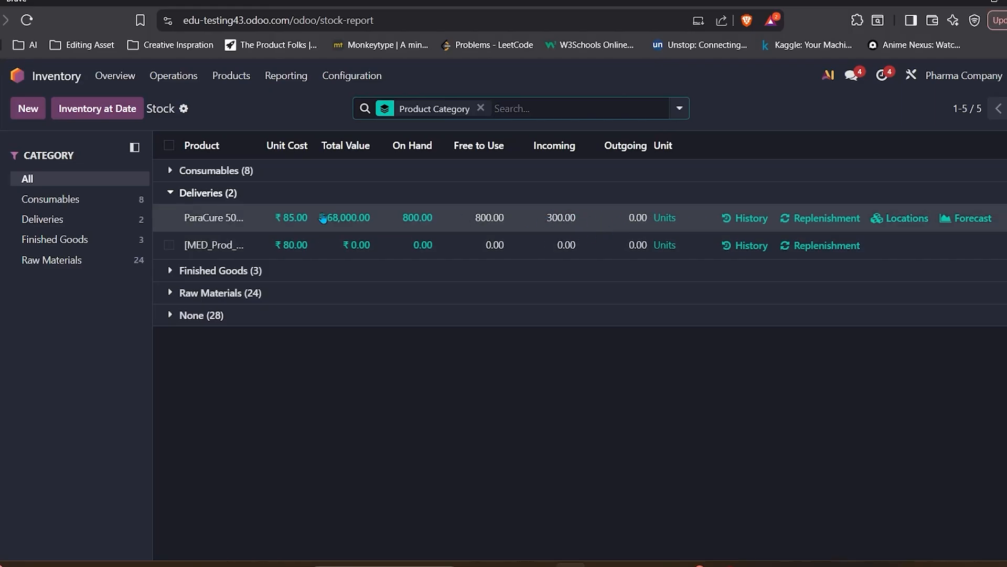
left_click(286, 76)
left_click(318, 140)
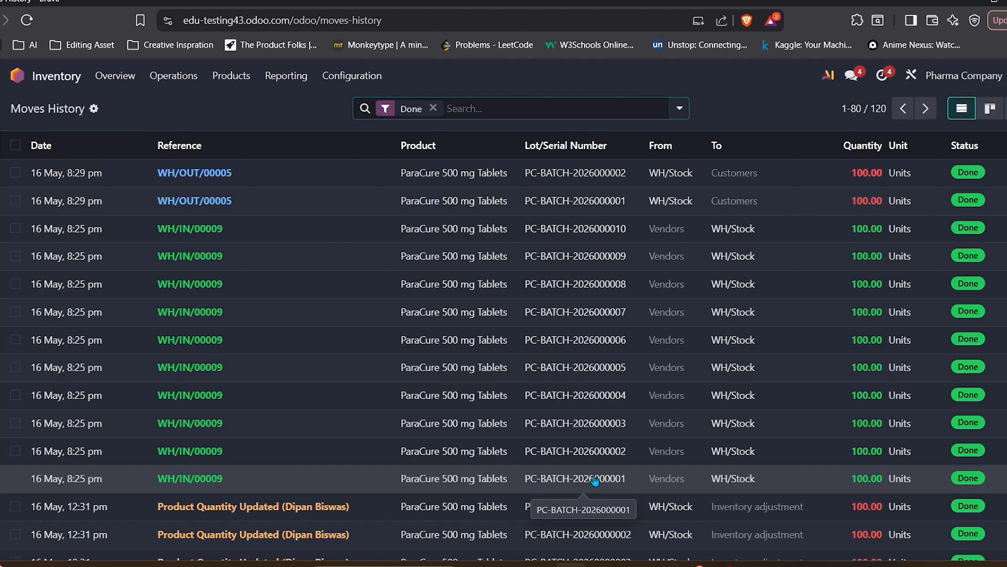
Switch to Sales and try to create a regular draft invoice for Sunrise Wellness Retail Chain LLP's confirmed sales order
left_click(17, 75)
left_click(373, 247)
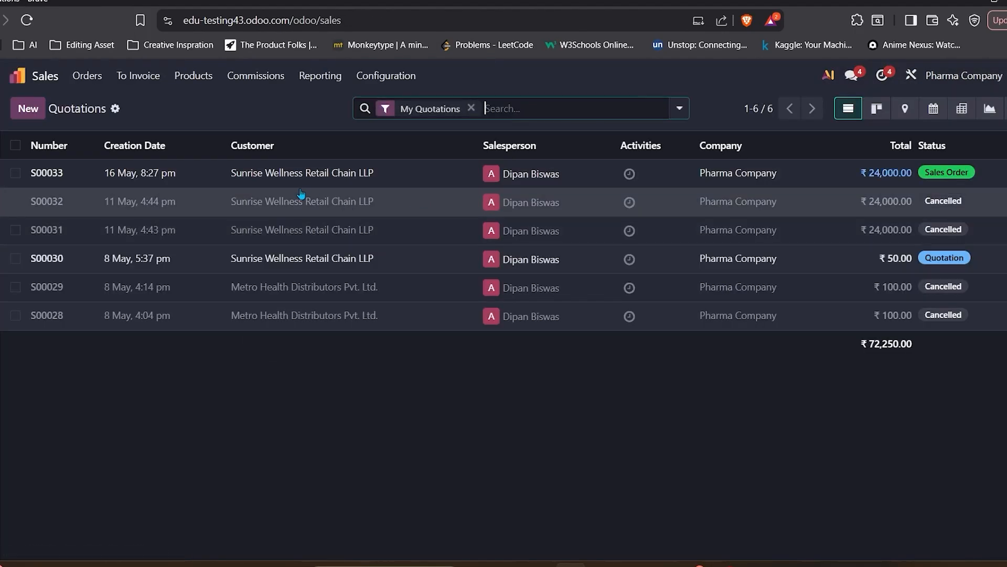
left_click(275, 173)
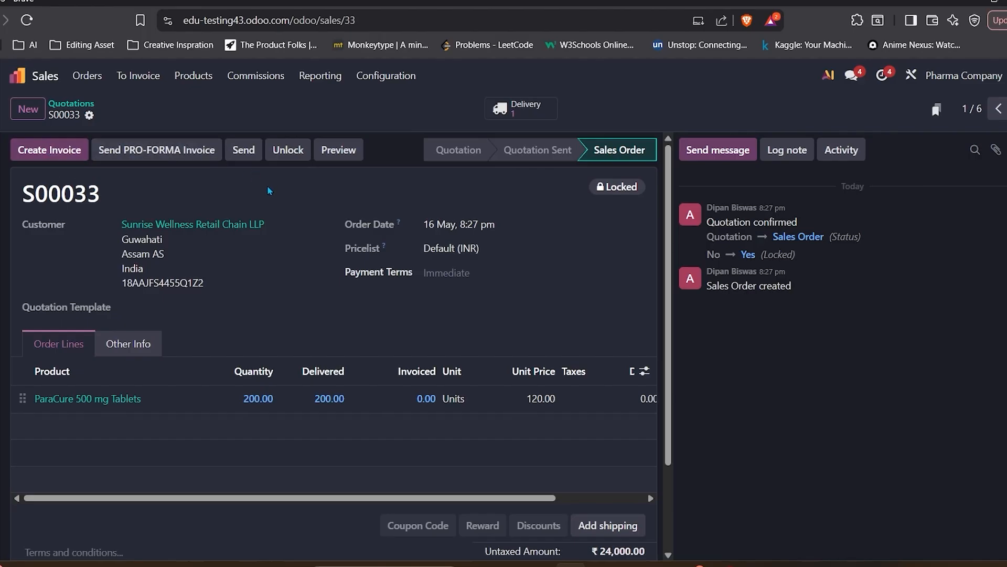
left_click(58, 151)
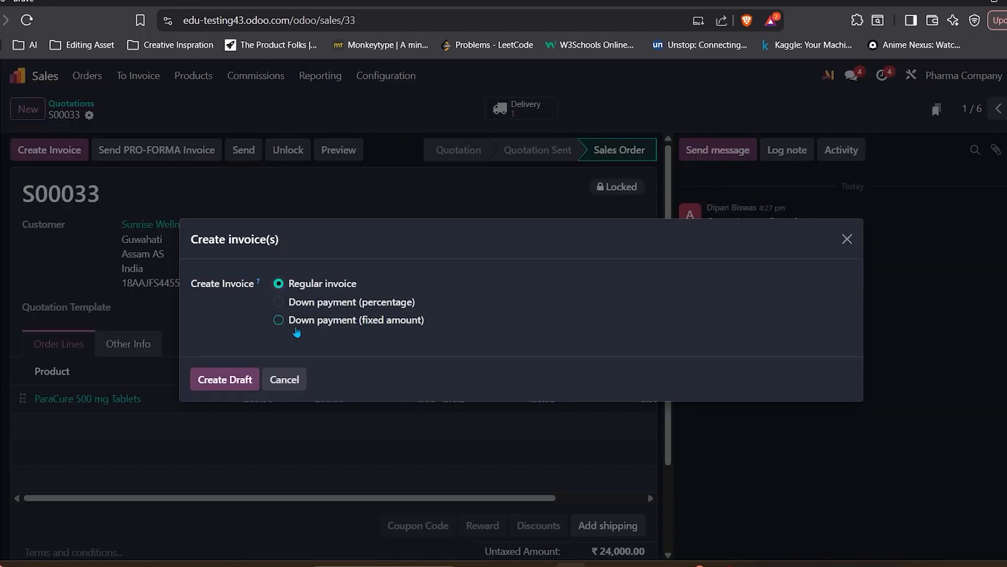
left_click(225, 379)
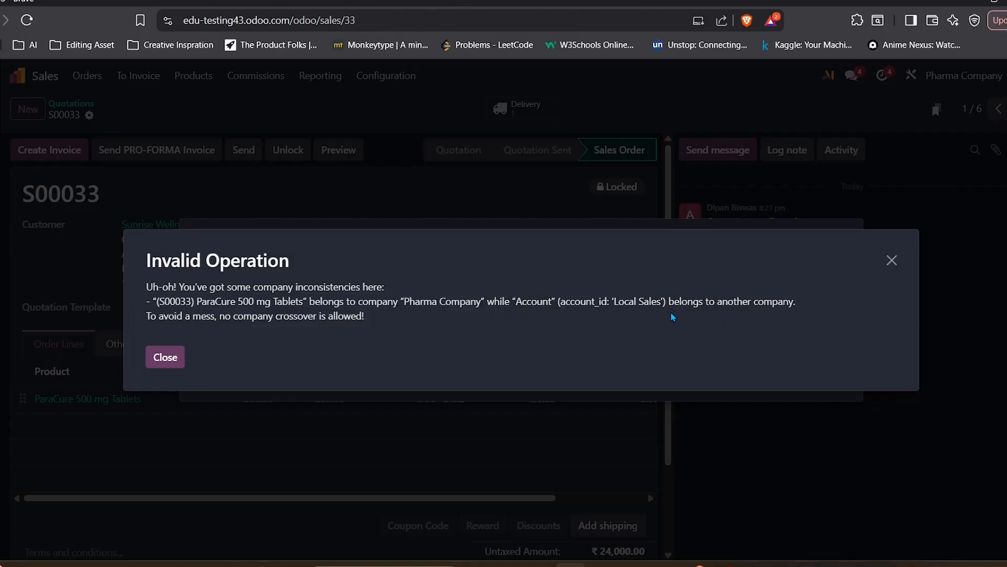
left_click(892, 260)
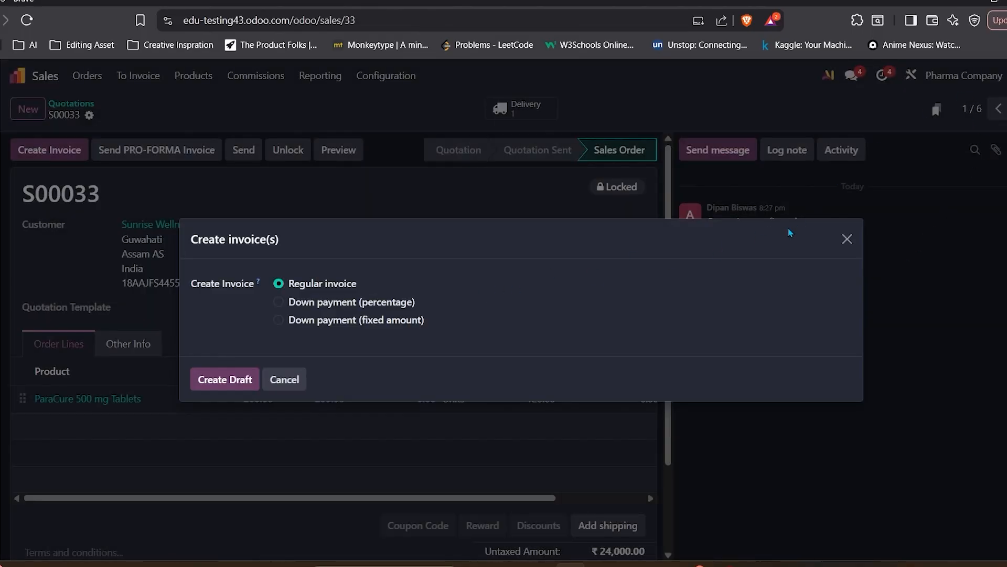
left_click(847, 239)
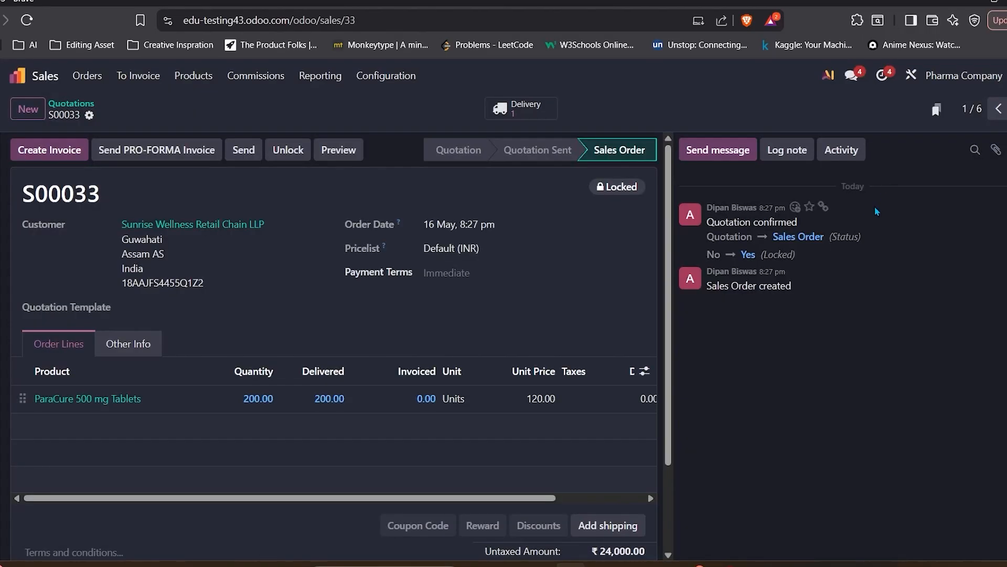
Check the company selection, retry the regular draft invoice for the same sales order, and return to the apps overview
left_click(965, 76)
left_click(851, 338)
left_click(48, 149)
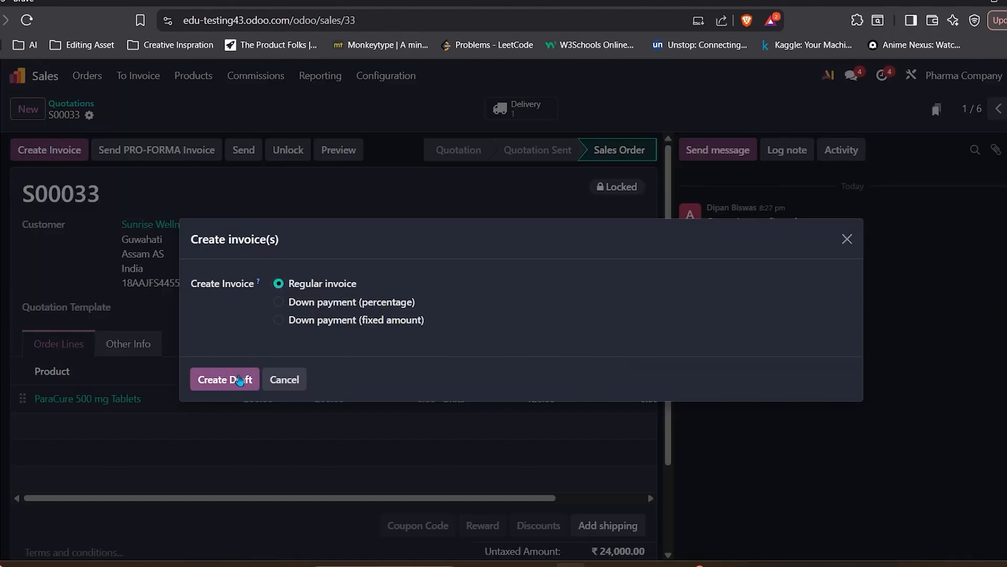
left_click(226, 379)
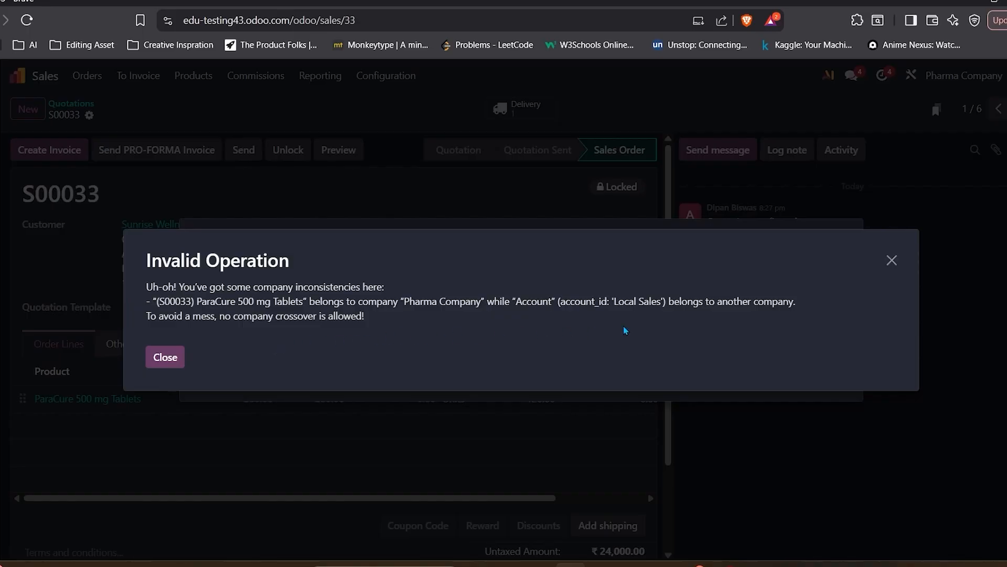
left_click(887, 263)
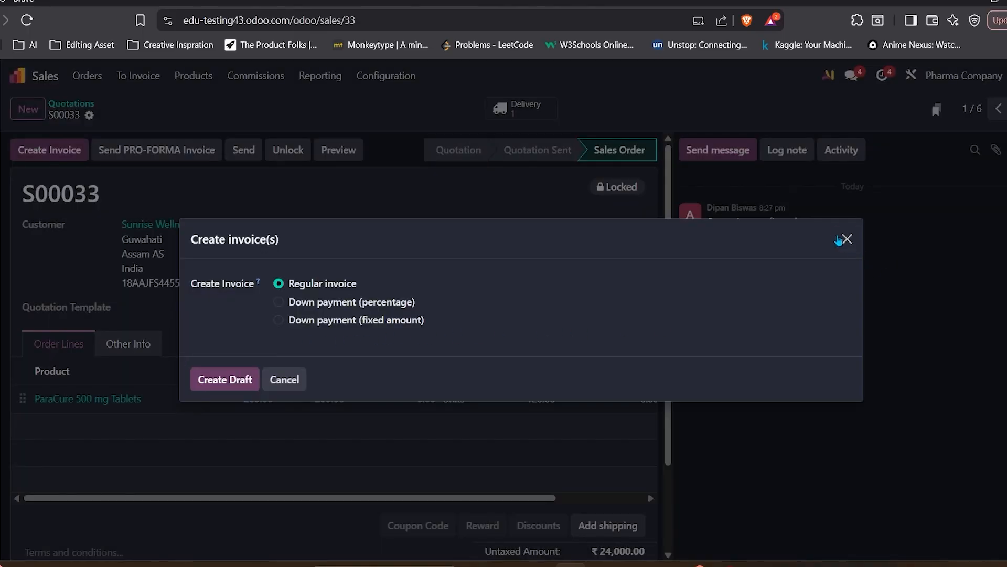
left_click(846, 237)
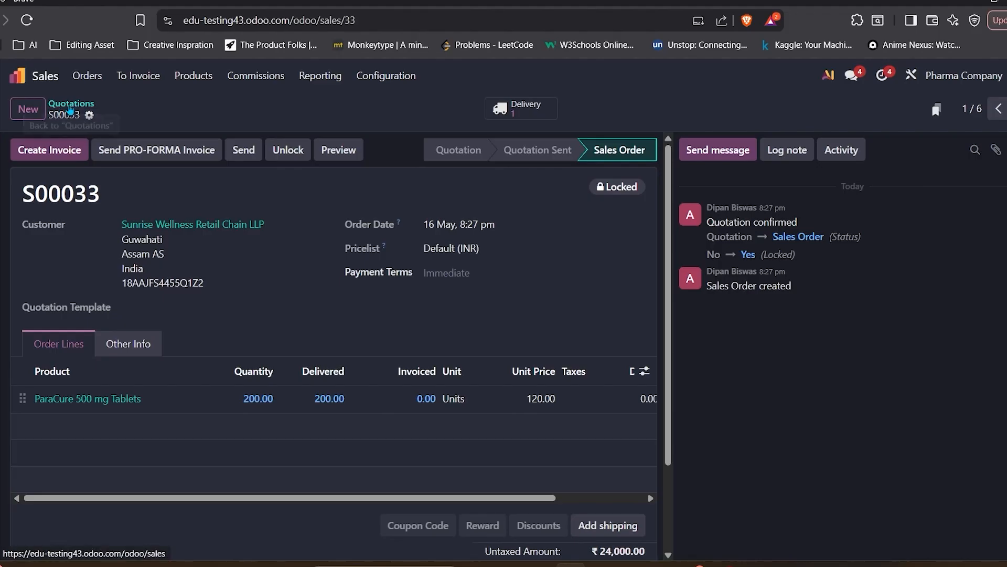
left_click(58, 105)
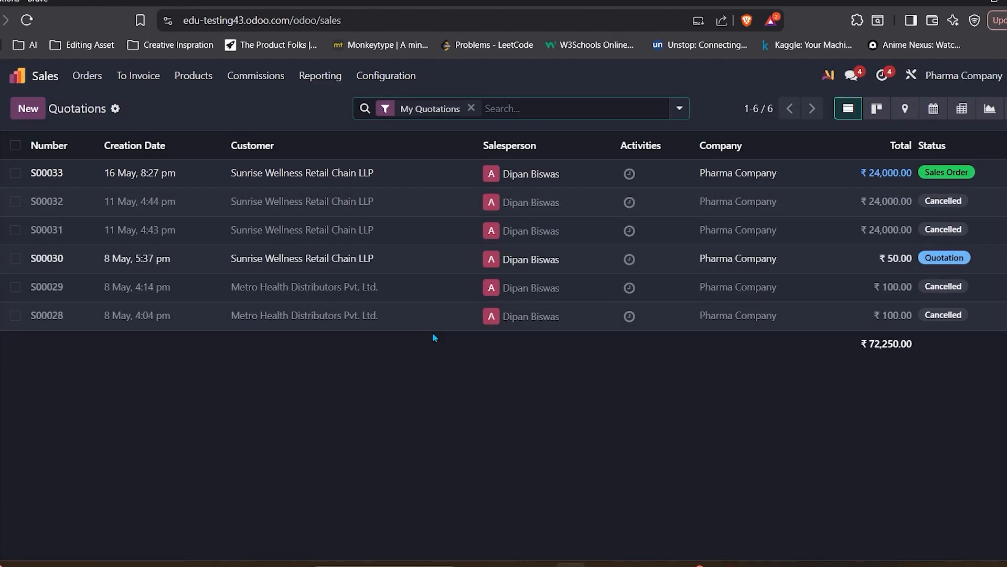
left_click(46, 80)
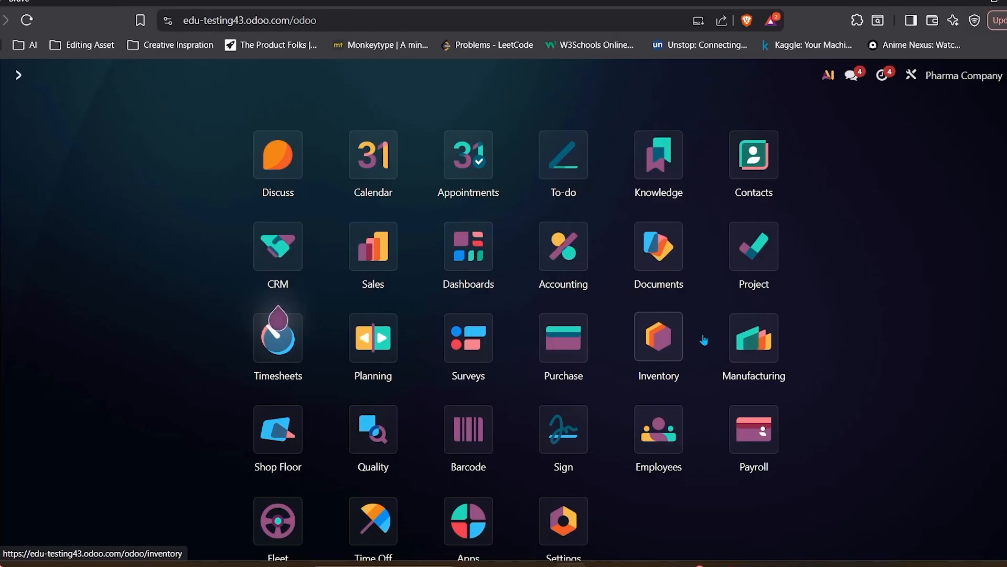
left_click(724, 565)
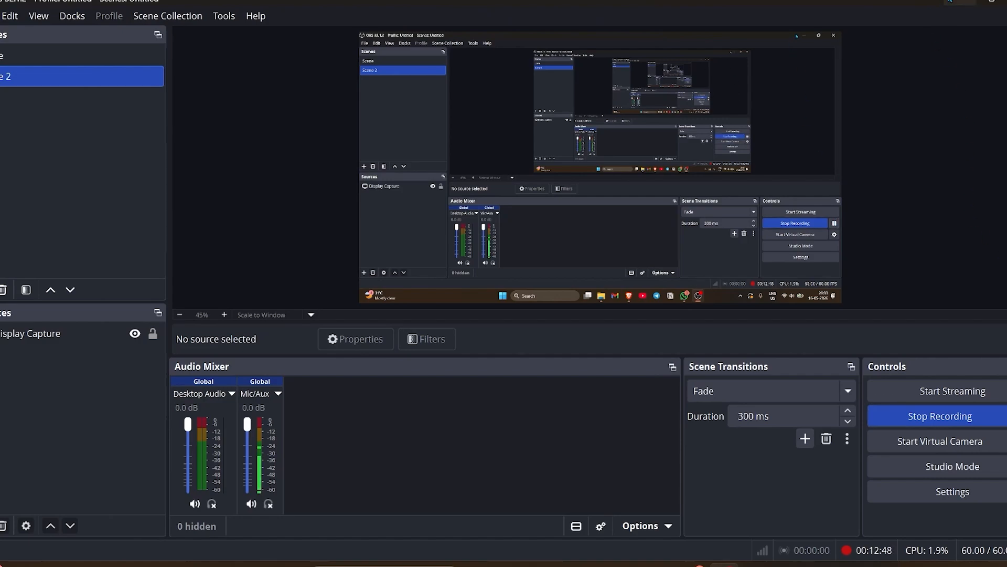
left_click(958, 2)
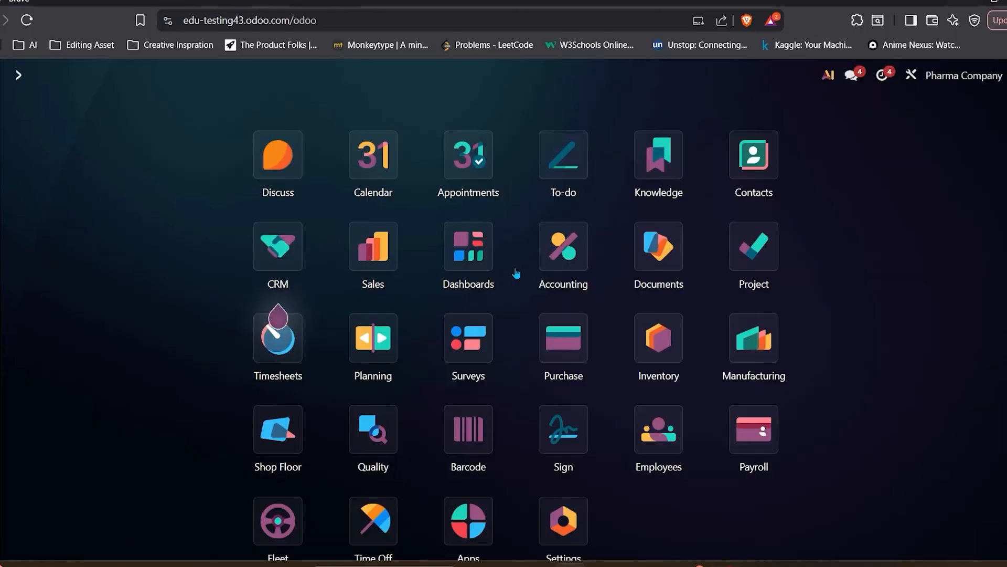
Open ParaCure 500 mg Tablets in Inventory, examine its income and expense accounts, and return to the apps overview
left_click(662, 341)
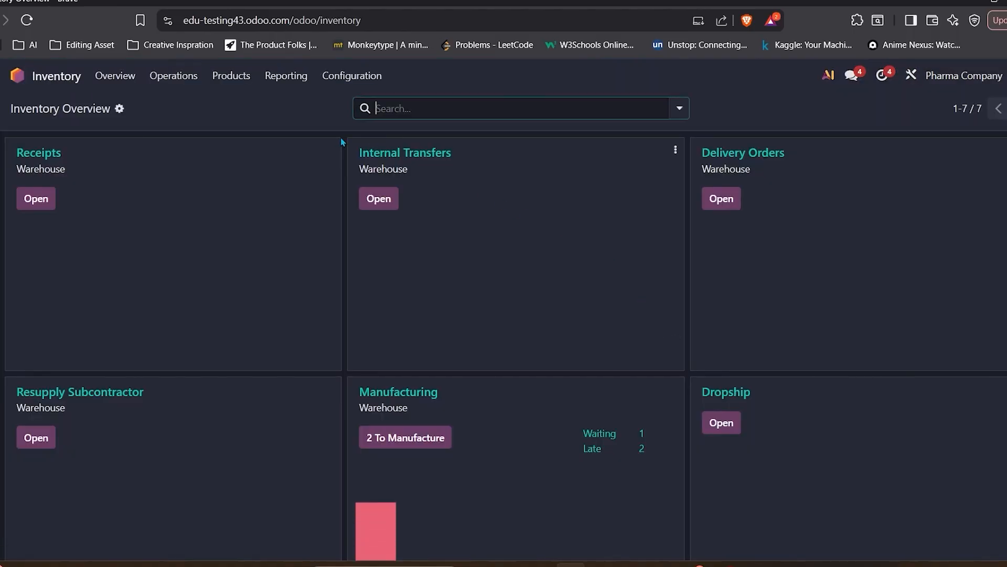
left_click(234, 77)
left_click(246, 101)
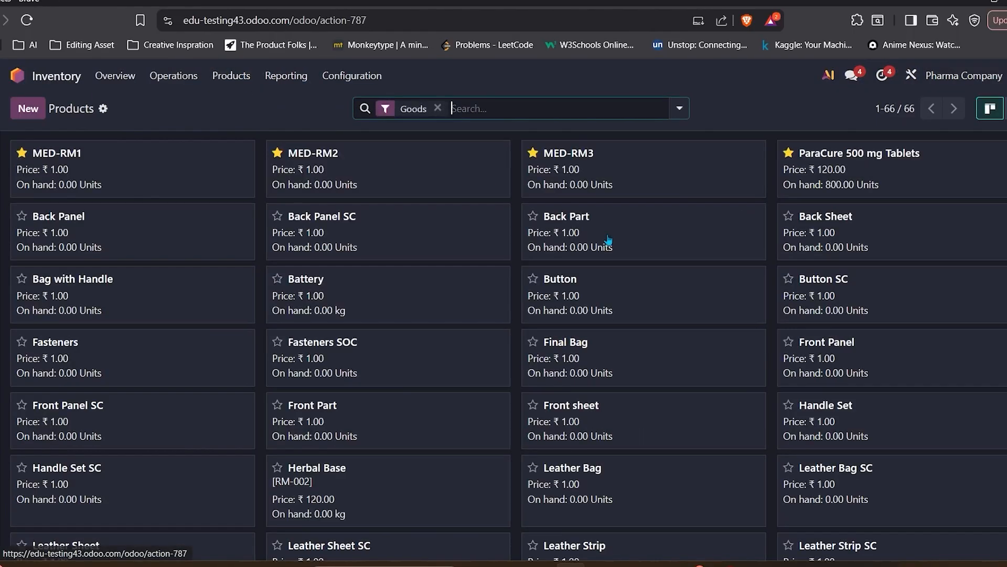
left_click(872, 157)
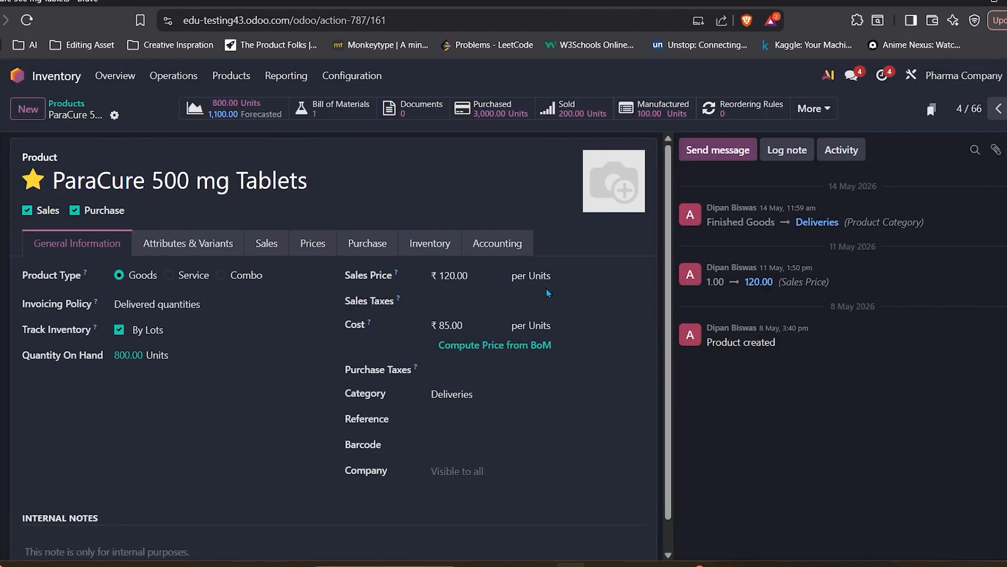
left_click(493, 243)
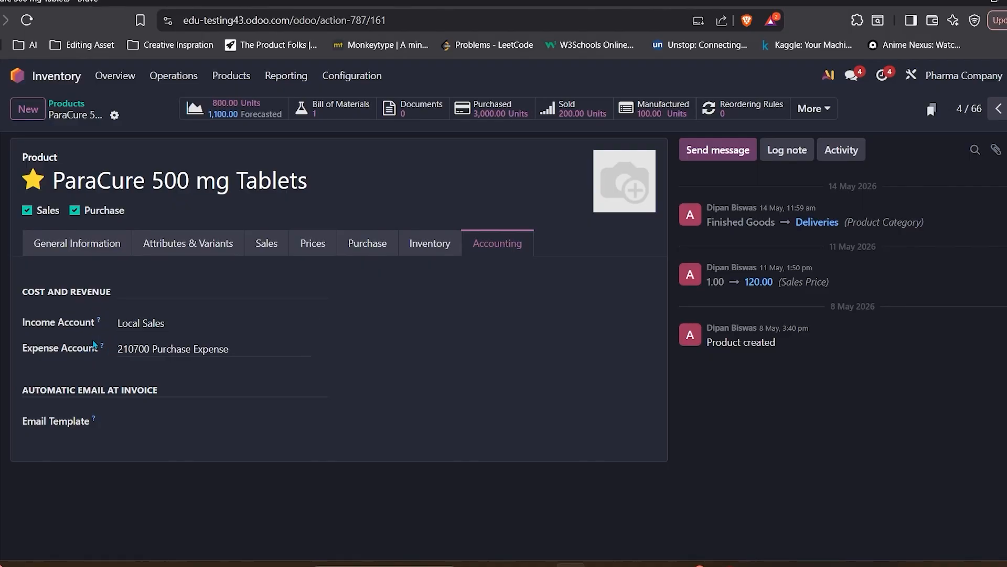
key("alt+Left")
key("alt+Left")
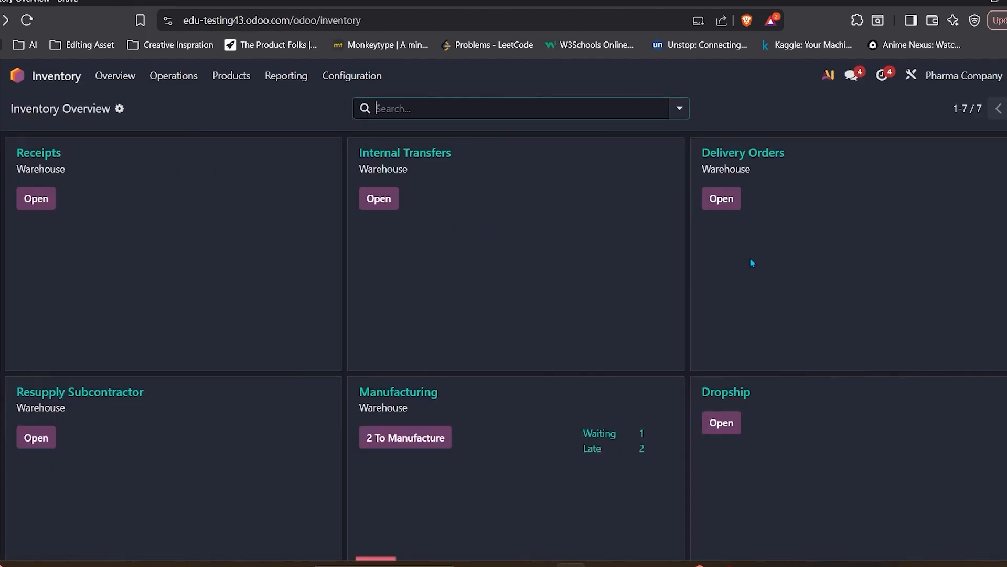
key("alt+Left")
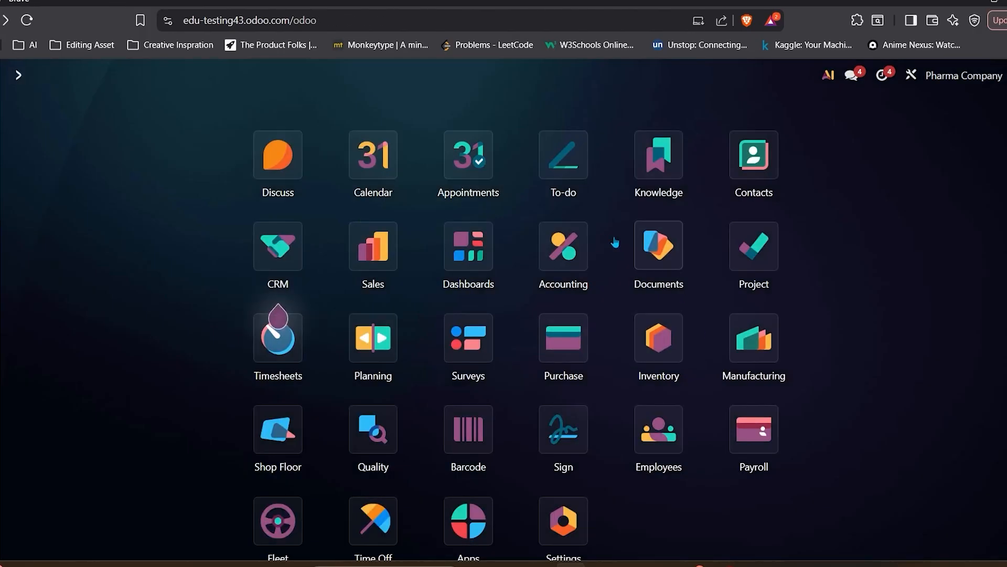
Examine the posted Metro Health Distributors Pvt. Ltd. vendor bill in Accounting's journal entries, and return to the apps overview
left_click(577, 239)
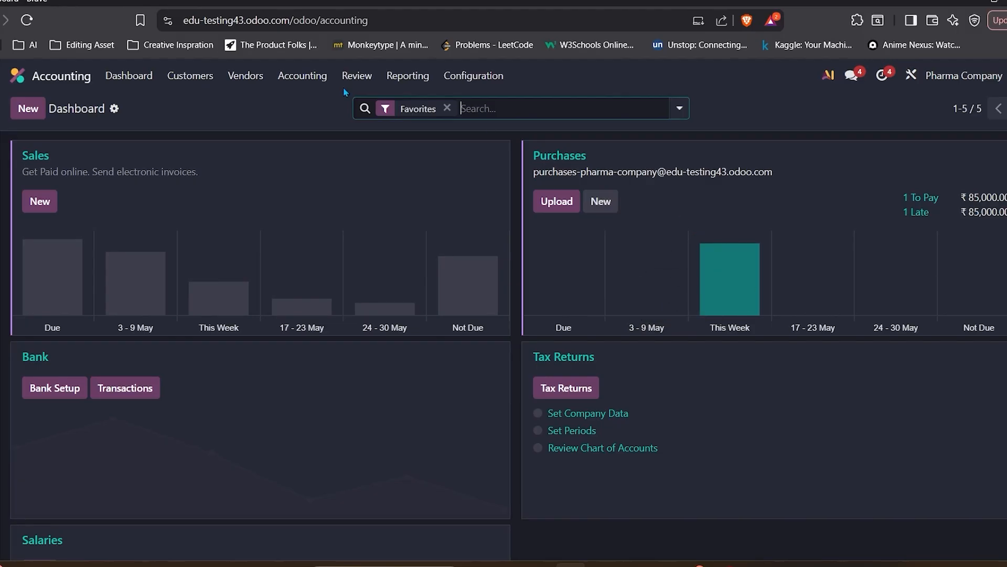
left_click(400, 82)
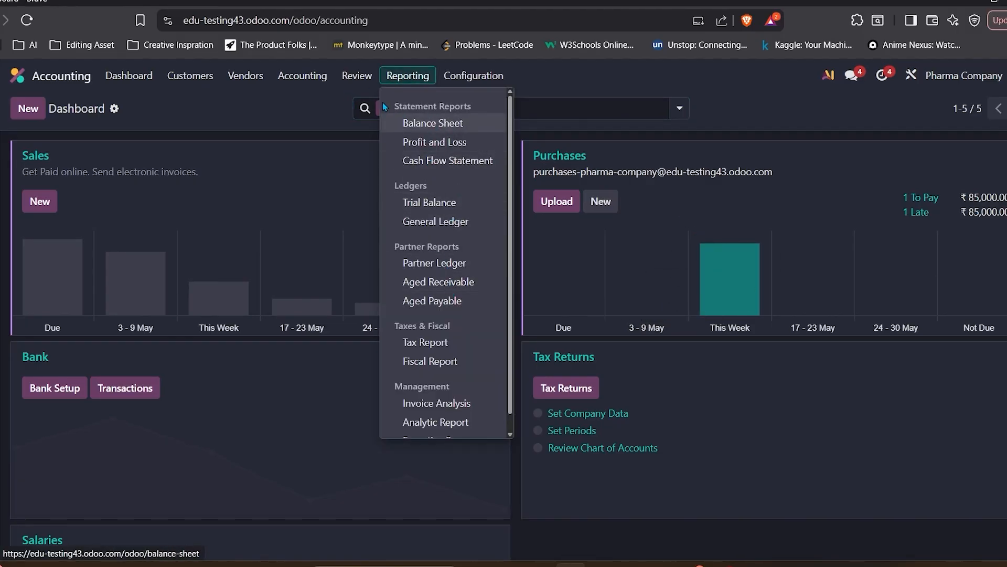
left_click(357, 75)
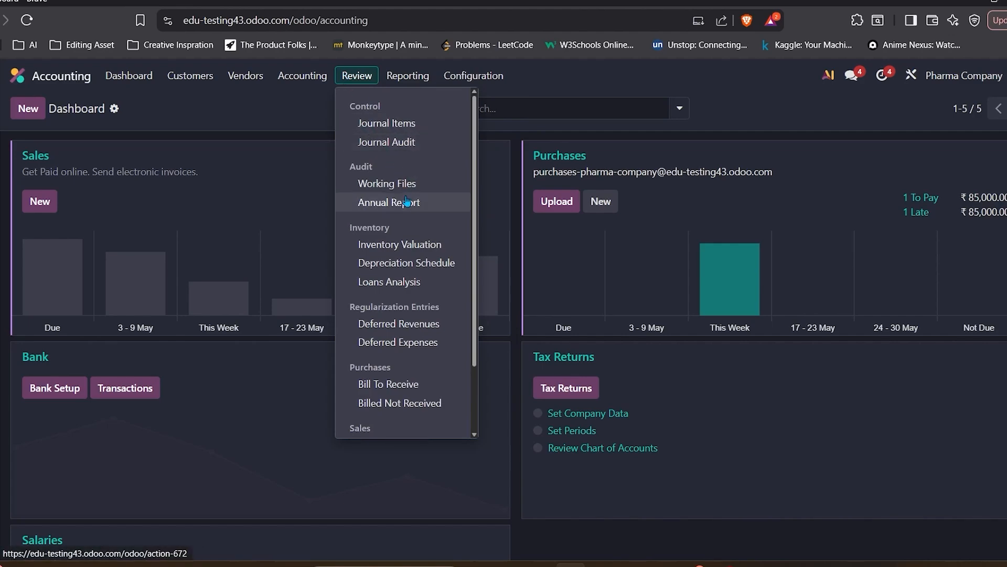
left_click(300, 78)
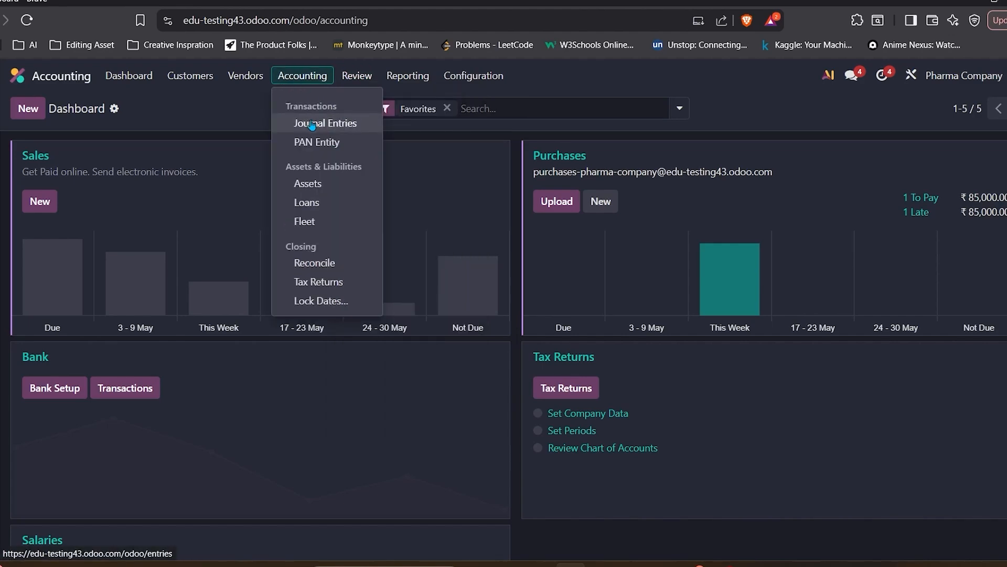
left_click(330, 123)
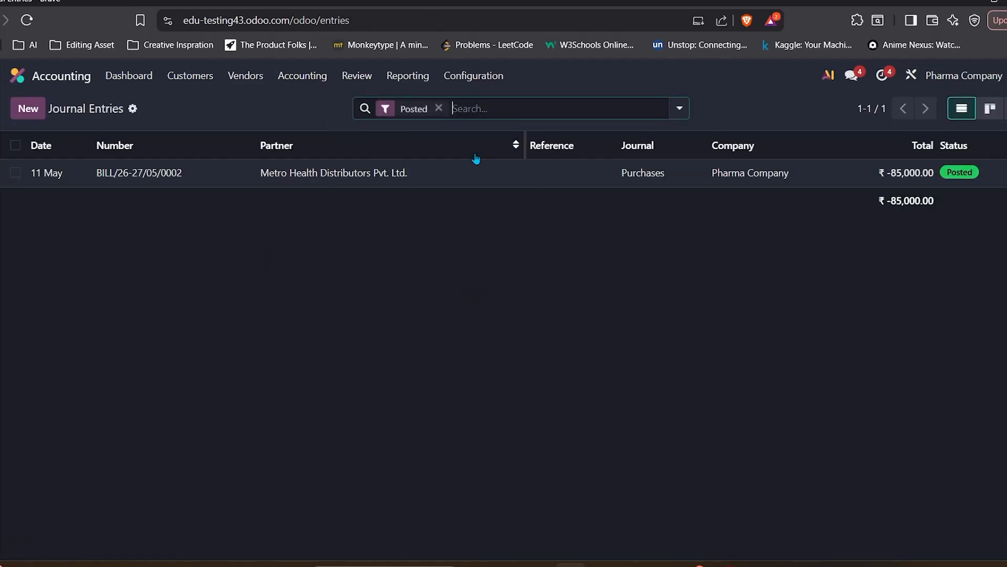
left_click(422, 179)
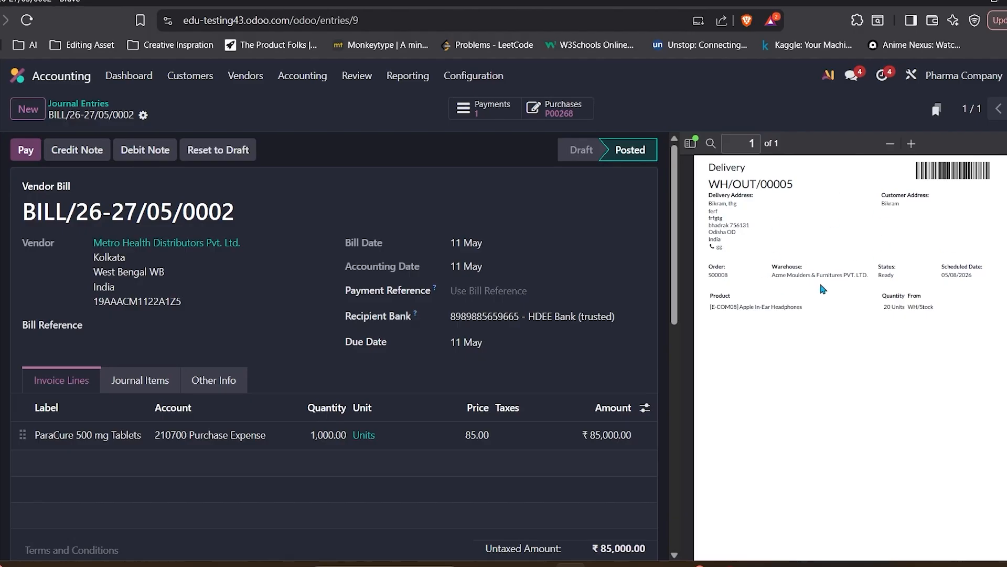
left_click(79, 104)
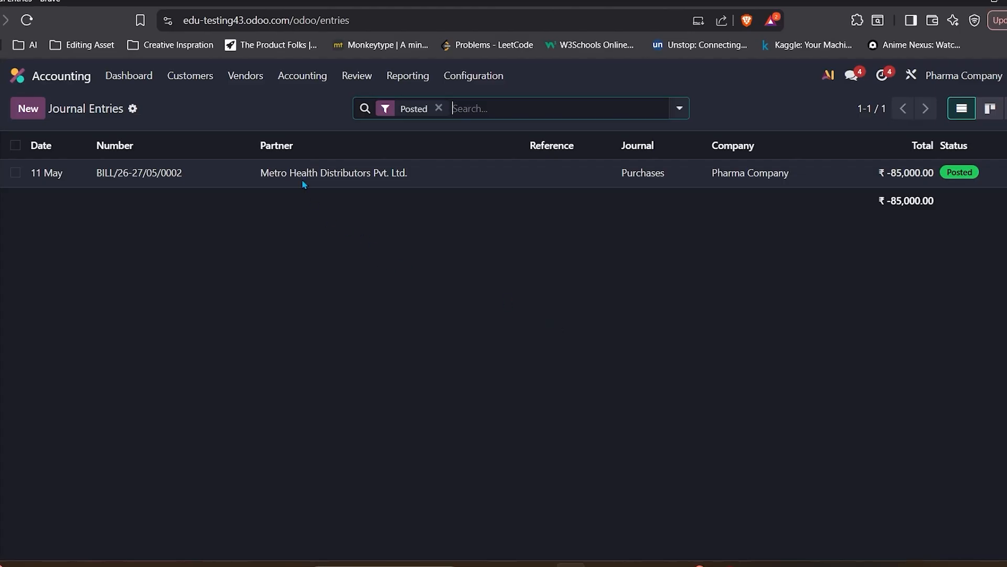
left_click(35, 79)
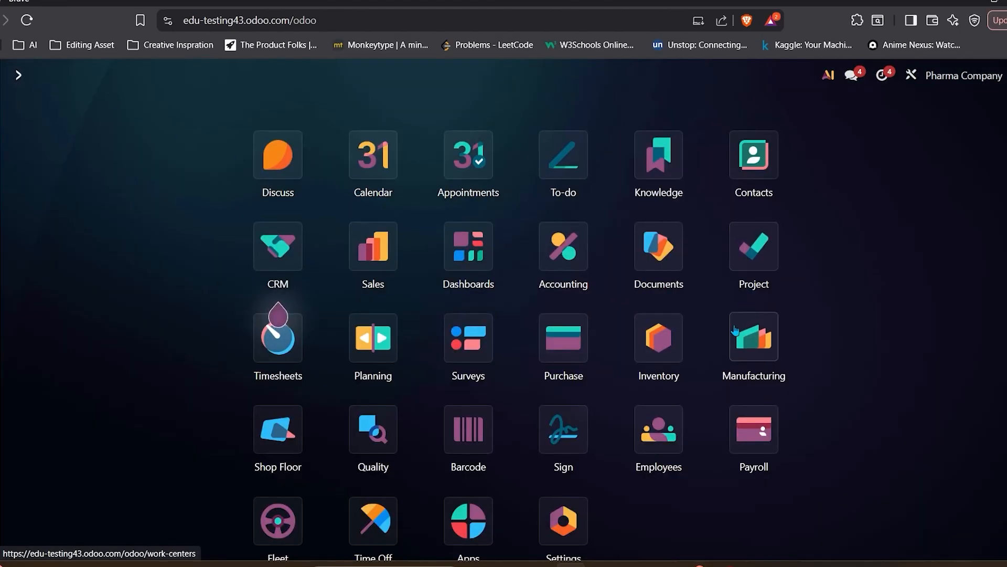